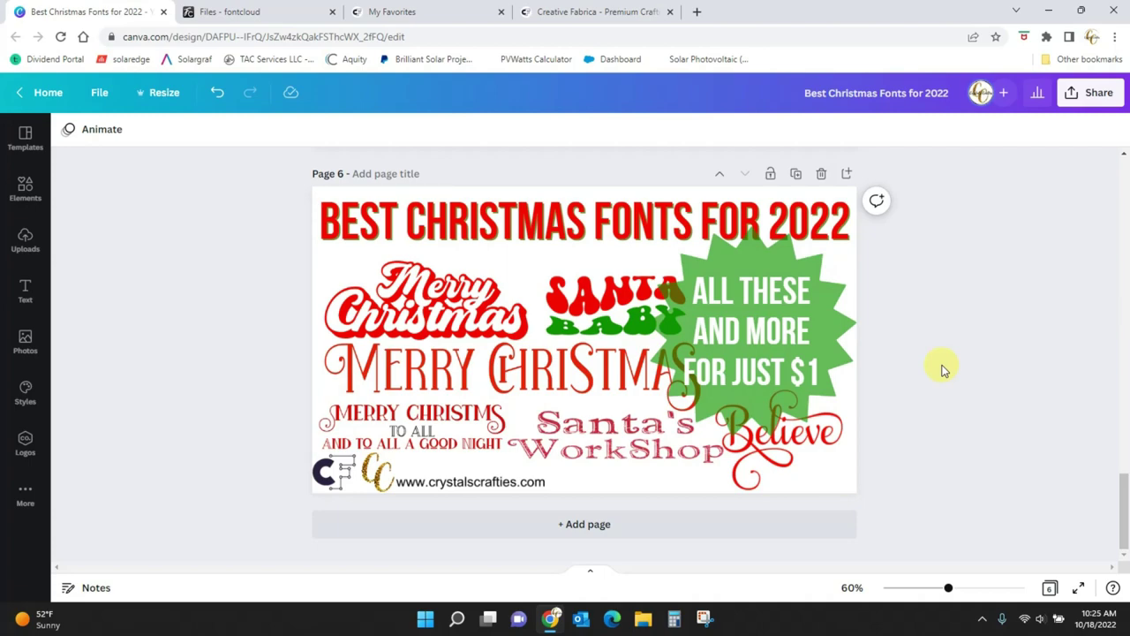
- Scroll the Canva Christmas fonts design up to Page 1, then down through the Page 2 and 3 examples
{"action": "left_click_drag", "start_coordinate": [1125, 521], "coordinate": [1124, 181]}
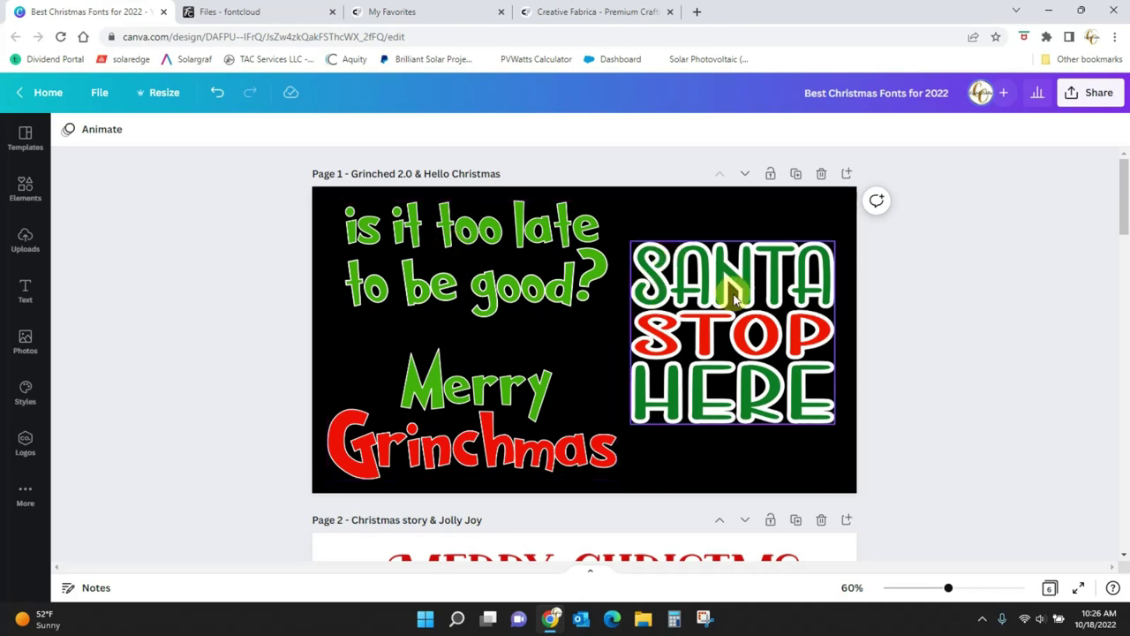
{"action": "left_click_drag", "start_coordinate": [1125, 201], "coordinate": [1126, 256]}
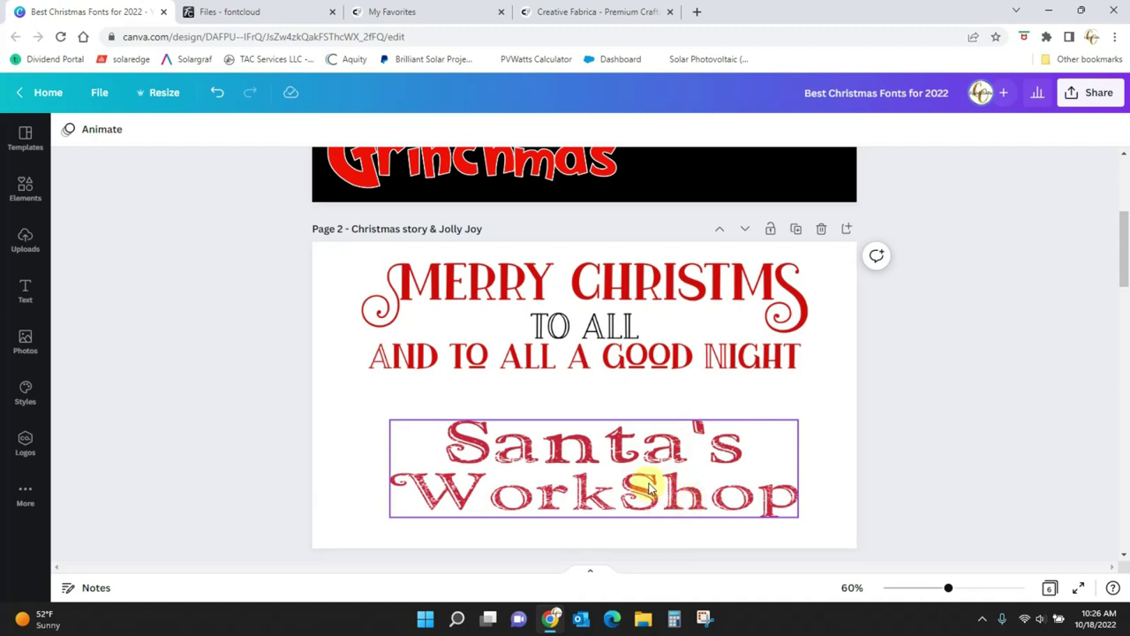
{"action": "left_click_drag", "start_coordinate": [1125, 249], "coordinate": [1123, 315]}
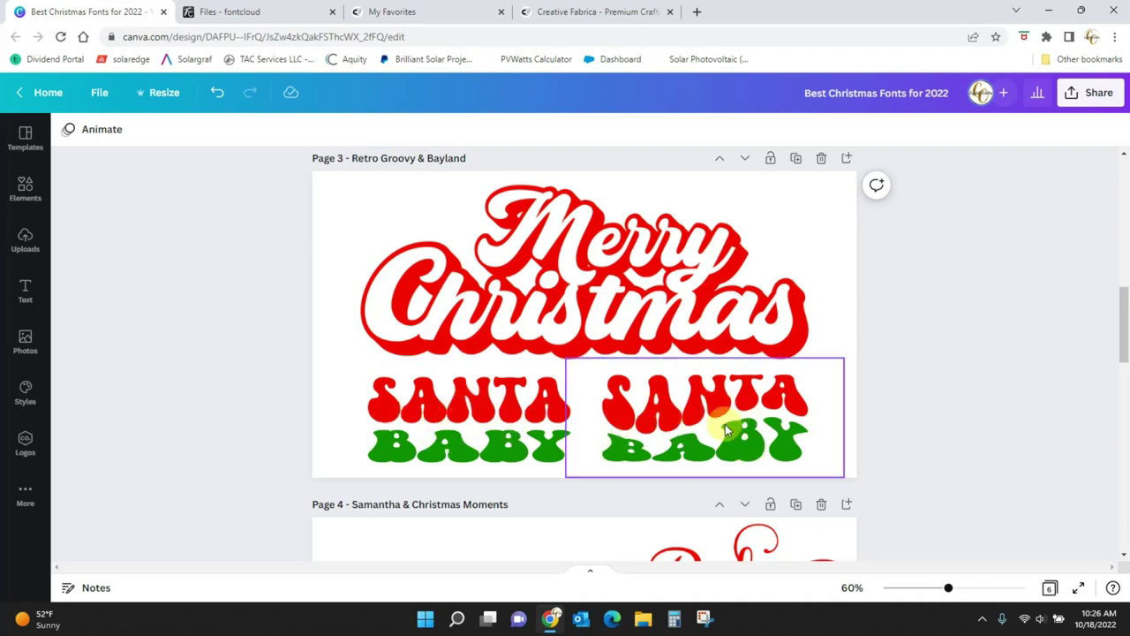
- Scroll the Canva design down past the Page 4 and 5 samples to the Page 6 collage
{"action": "left_click_drag", "start_coordinate": [1125, 324], "coordinate": [1124, 387]}
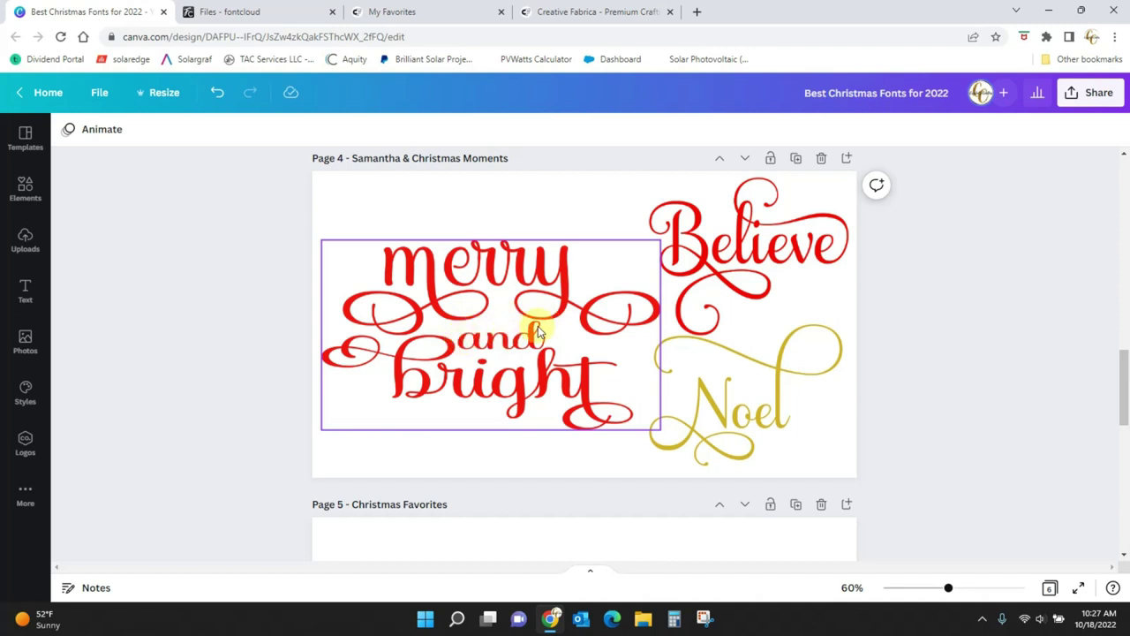
{"action": "left_click_drag", "start_coordinate": [1122, 366], "coordinate": [1126, 423]}
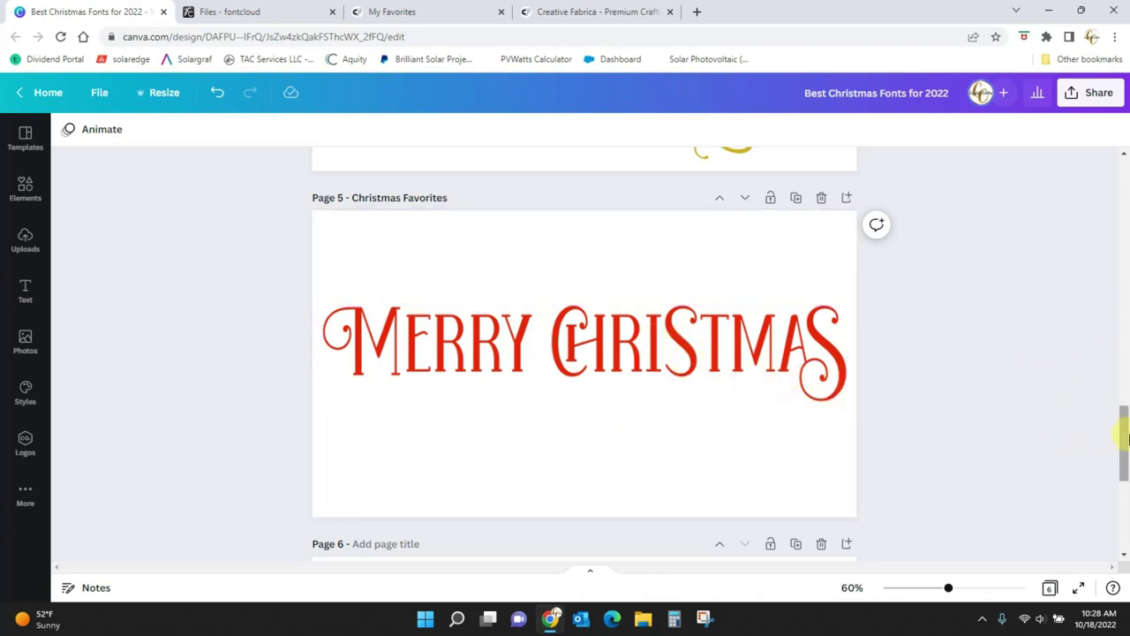
{"action": "left_click_drag", "start_coordinate": [1125, 422], "coordinate": [1125, 479]}
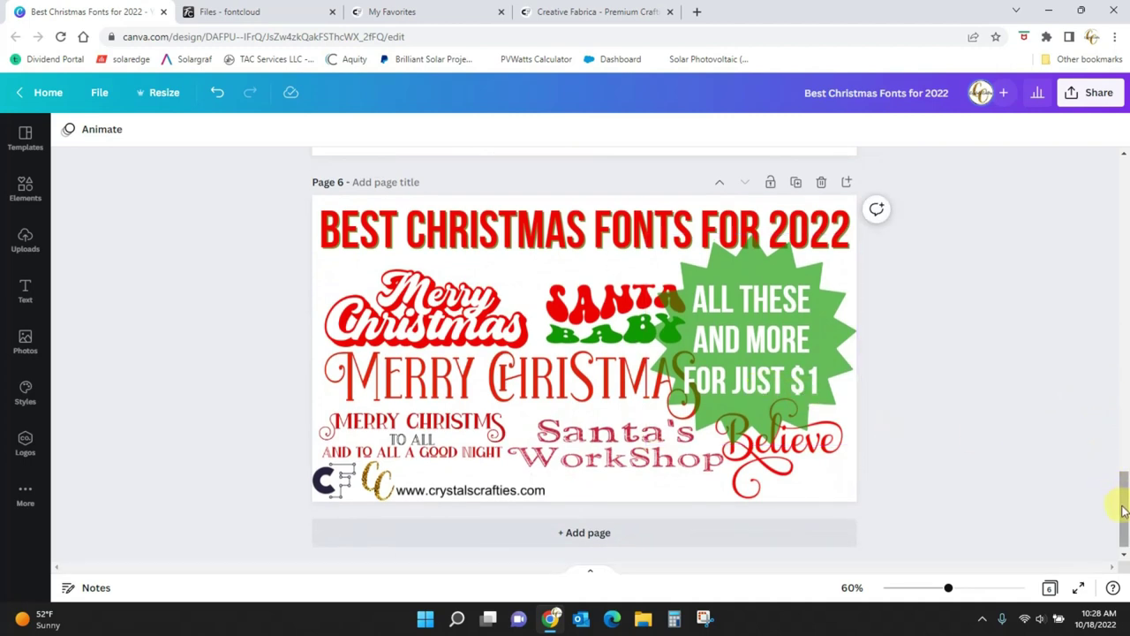
- Switch to Creative Fabrica and scroll through its $1 one-month access promo page and back
{"action": "left_click", "coordinate": [588, 13]}
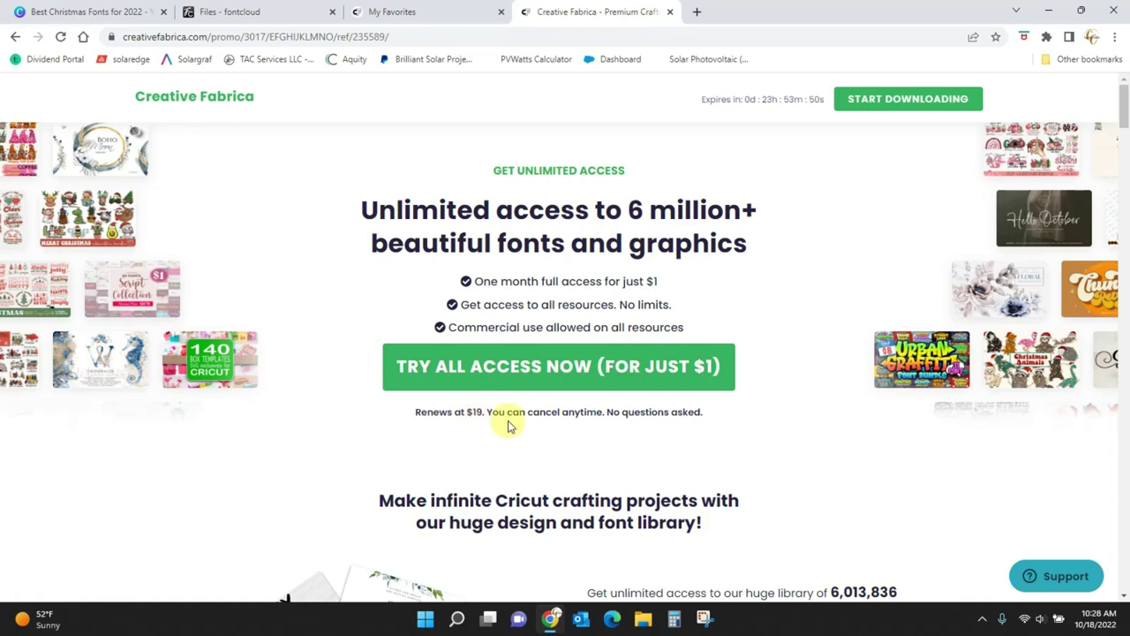
{"action": "left_click_drag", "start_coordinate": [1126, 102], "coordinate": [1126, 277]}
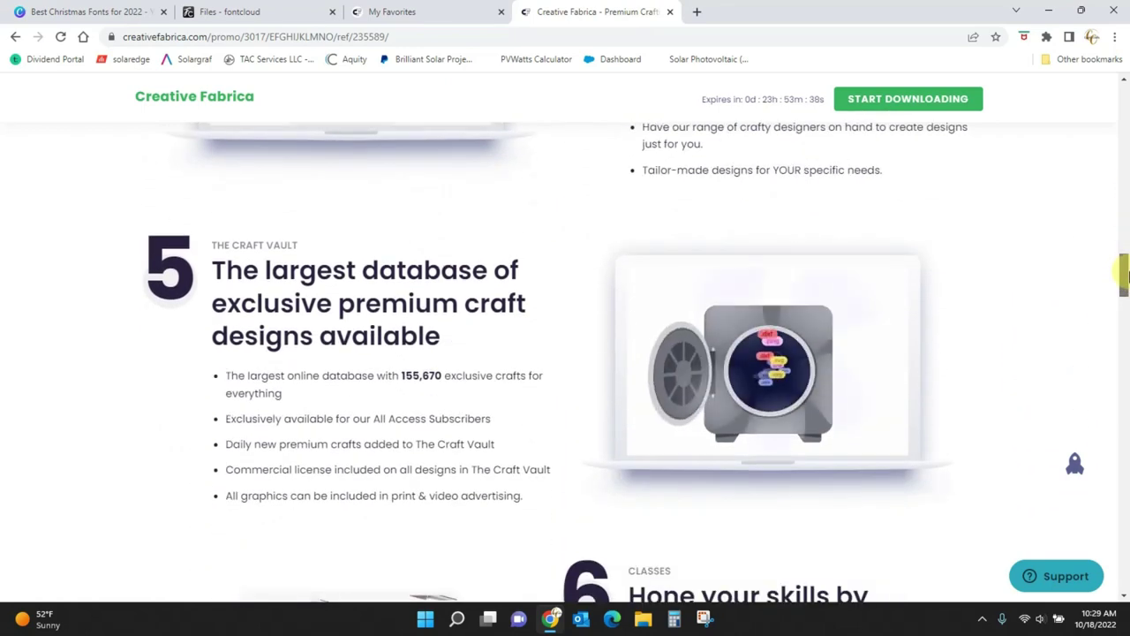
{"action": "left_click_drag", "start_coordinate": [1125, 276], "coordinate": [1125, 305]}
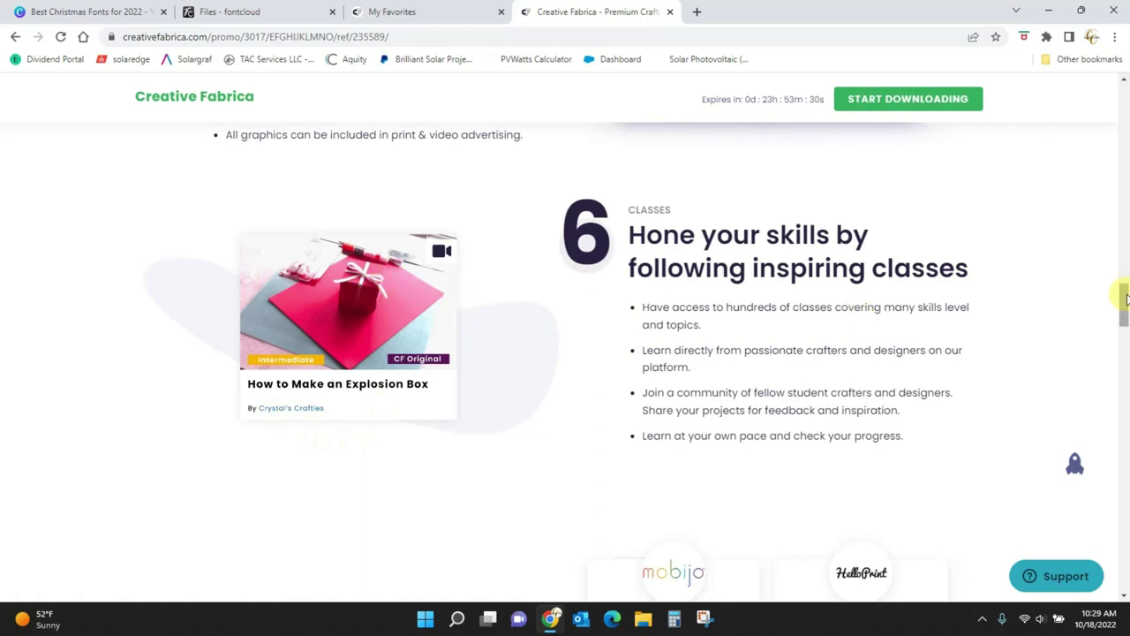
{"action": "left_click_drag", "start_coordinate": [1126, 298], "coordinate": [1125, 104]}
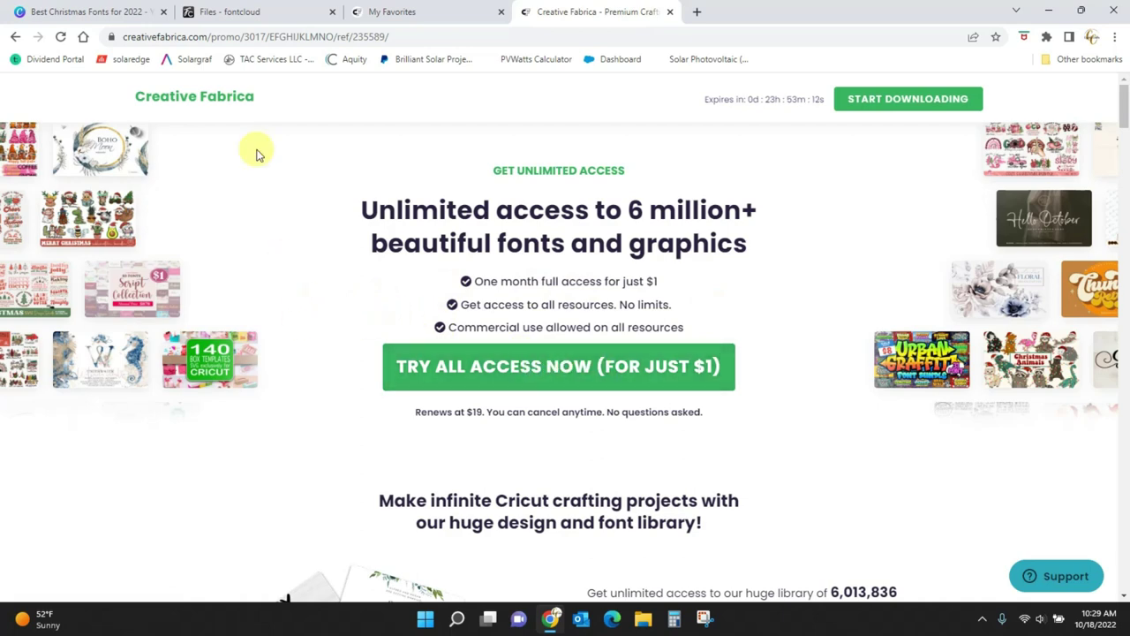
- Go to the Creative Fabrica home page and look over the Fonts, Graphics, Crafts and Needlework menus
{"action": "left_click", "coordinate": [227, 104]}
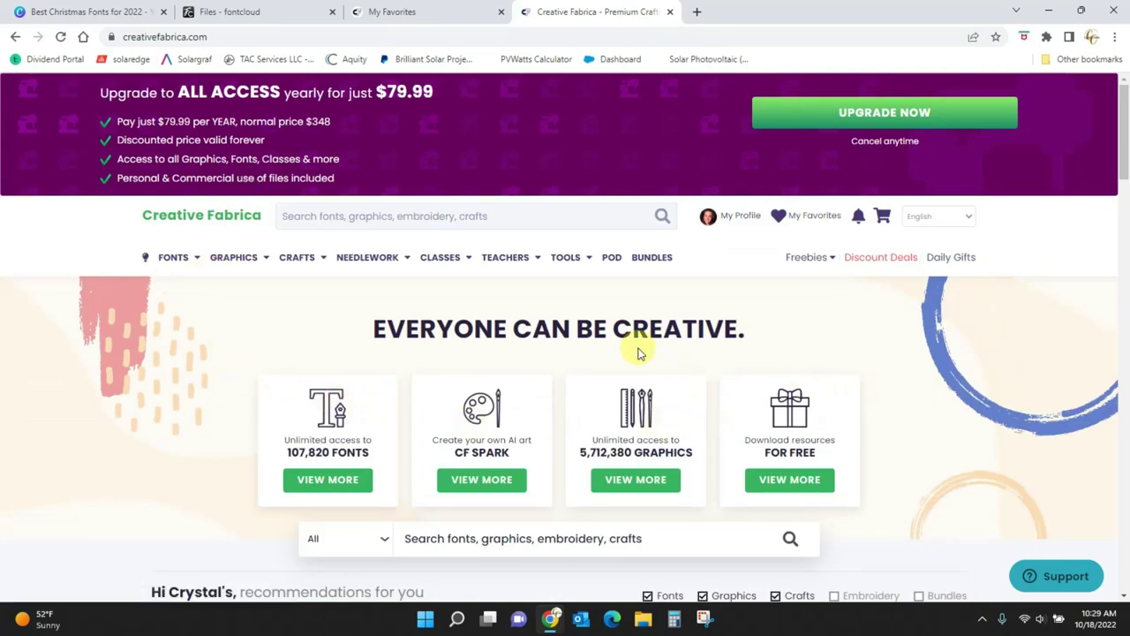
{"action": "mouse_move", "coordinate": [174, 259]}
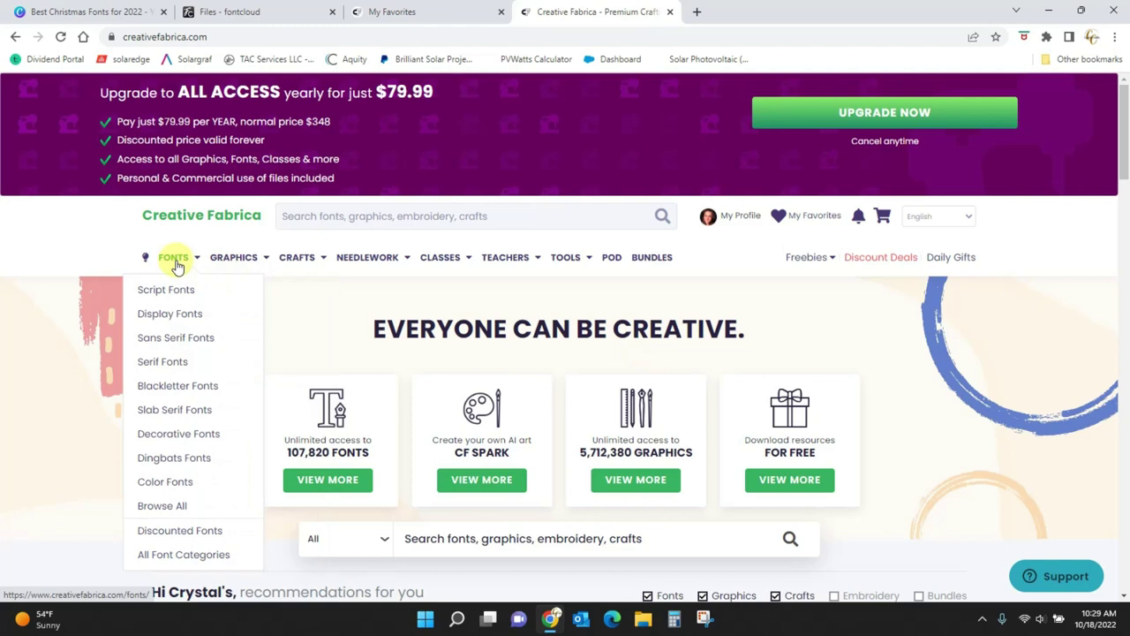
{"action": "mouse_move", "coordinate": [241, 262]}
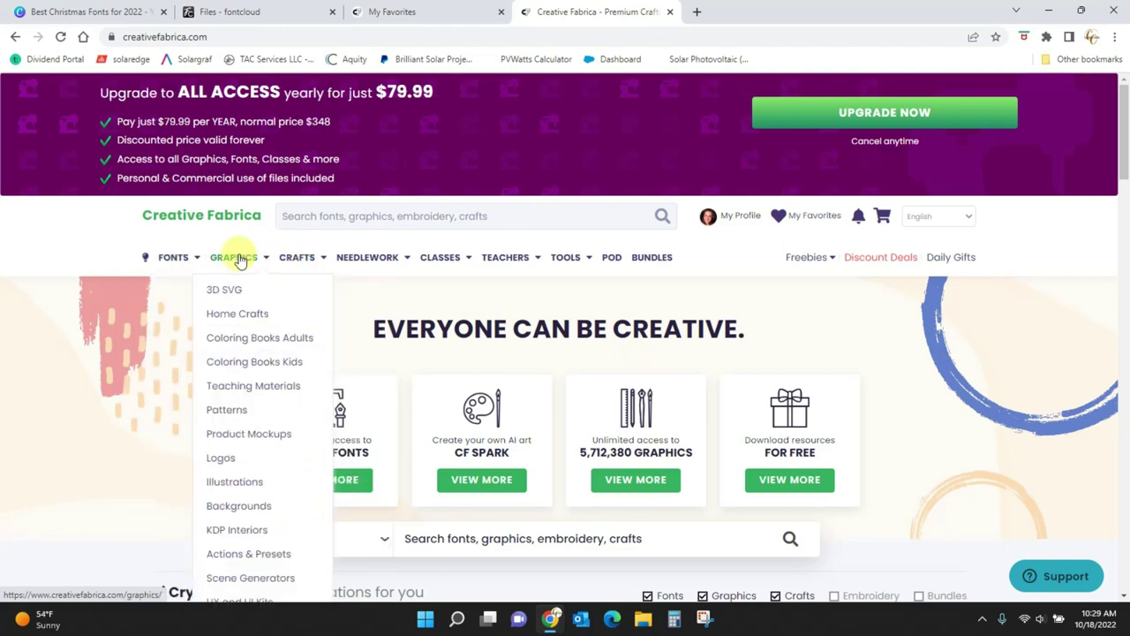
{"action": "mouse_move", "coordinate": [294, 265]}
{"action": "mouse_move", "coordinate": [352, 268]}
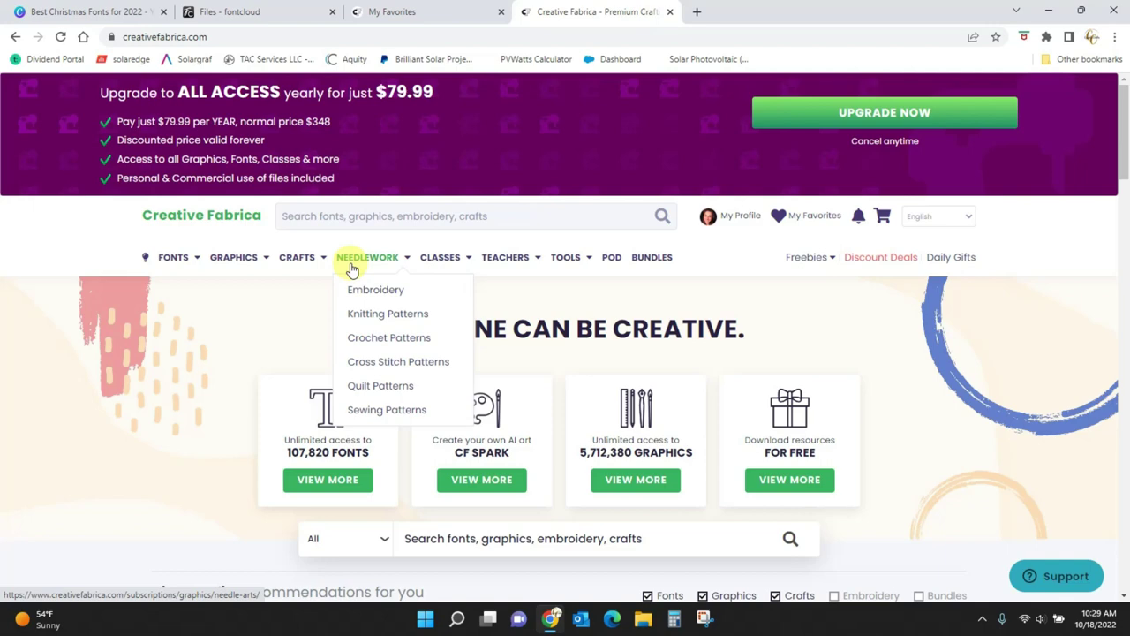
- Open the Christmas Fonts favorites list, then glance back at the Canva design
{"action": "left_click", "coordinate": [433, 16]}
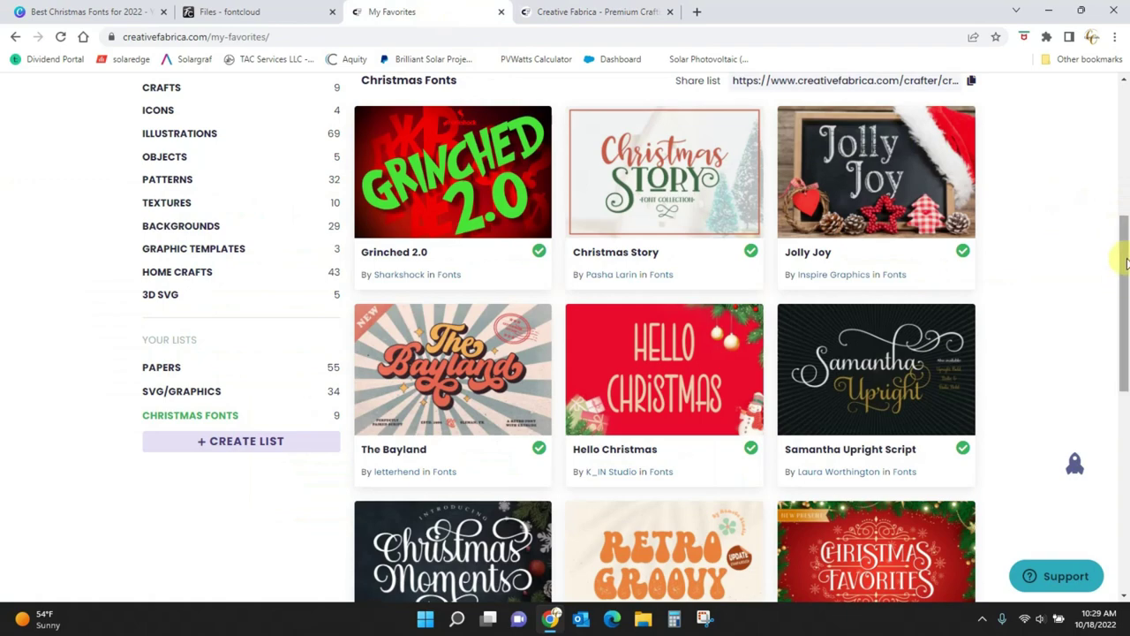
{"action": "mouse_move", "coordinate": [1125, 264]}
{"action": "left_mouse_down"}
{"action": "mouse_move", "coordinate": [1127, 353]}
{"action": "mouse_move", "coordinate": [1127, 259]}
{"action": "left_mouse_up"}
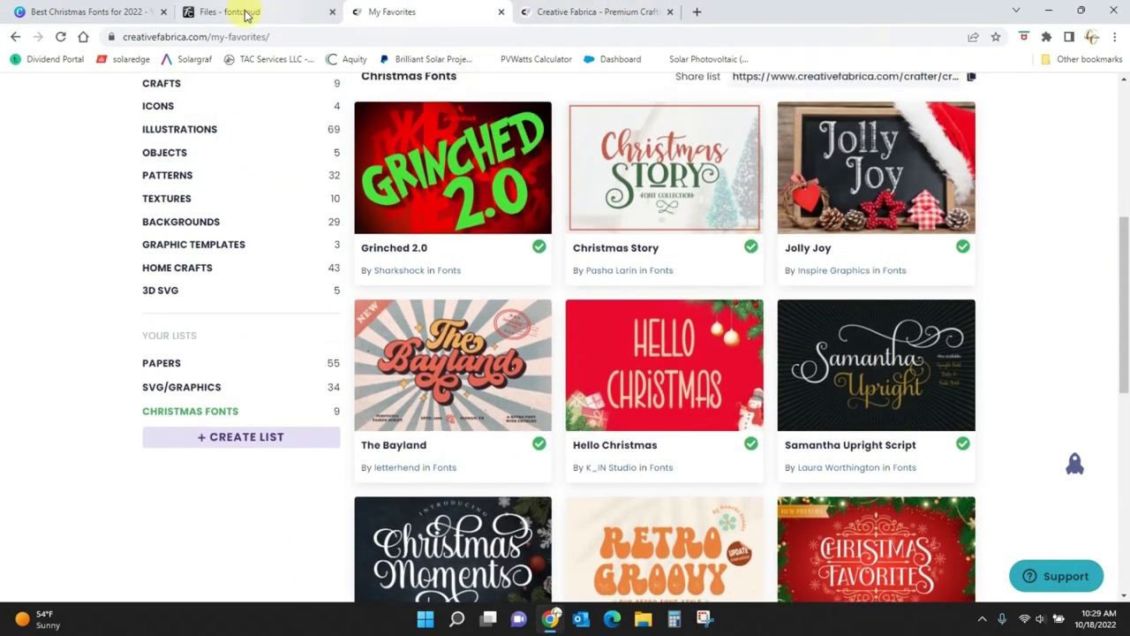
{"action": "left_click", "coordinate": [88, 11]}
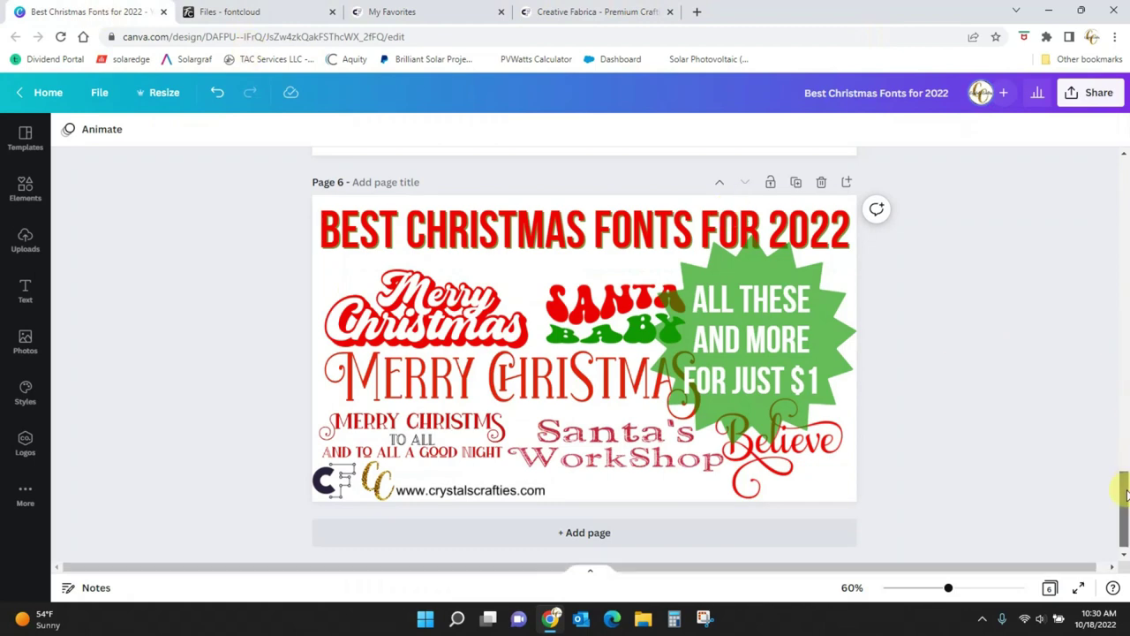
{"action": "left_click_drag", "start_coordinate": [1126, 463], "coordinate": [1128, 179]}
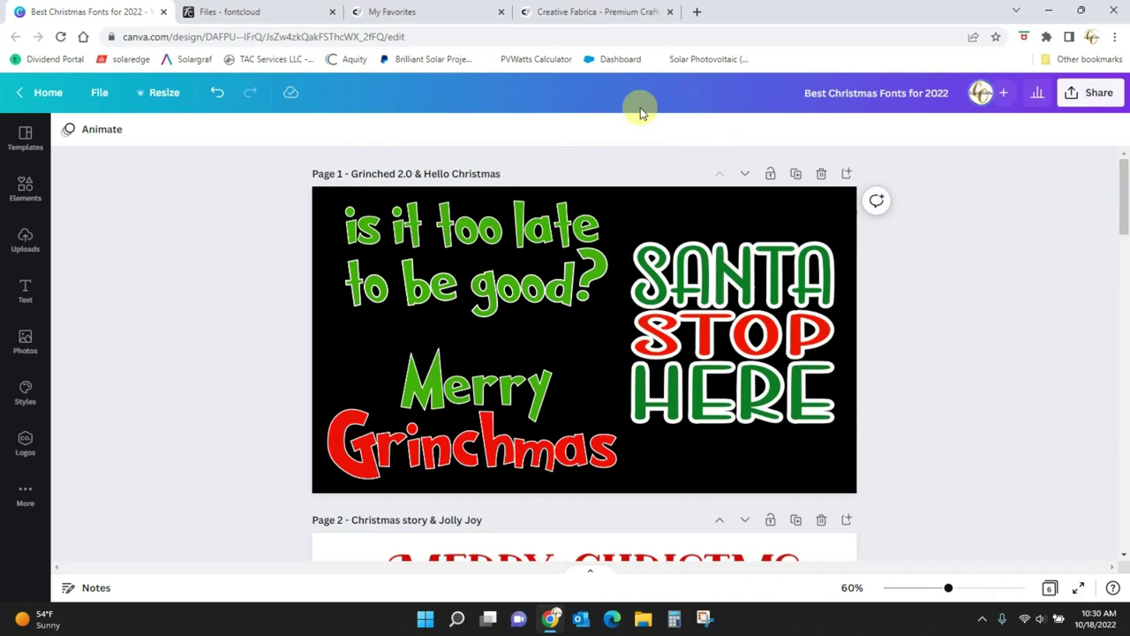
- Return to the Christmas Fonts favorites and scroll its nine fonts, Grinched 2.0 to Christmas Favorites
{"action": "left_click", "coordinate": [623, 12]}
{"action": "left_click", "coordinate": [470, 19]}
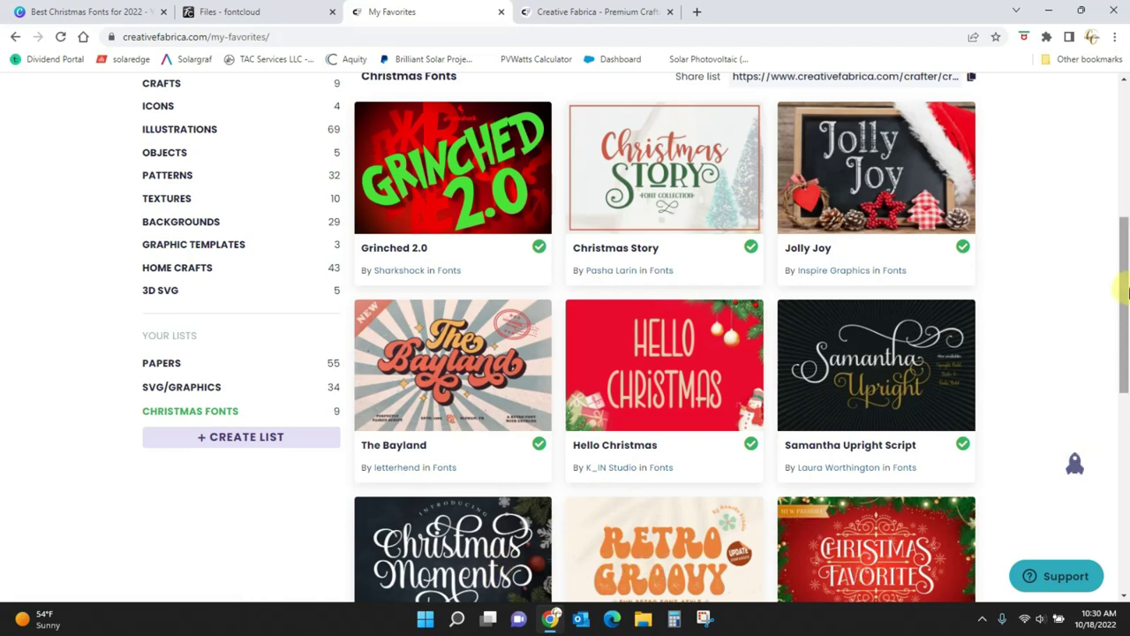
{"action": "left_click_drag", "start_coordinate": [1119, 295], "coordinate": [1118, 356]}
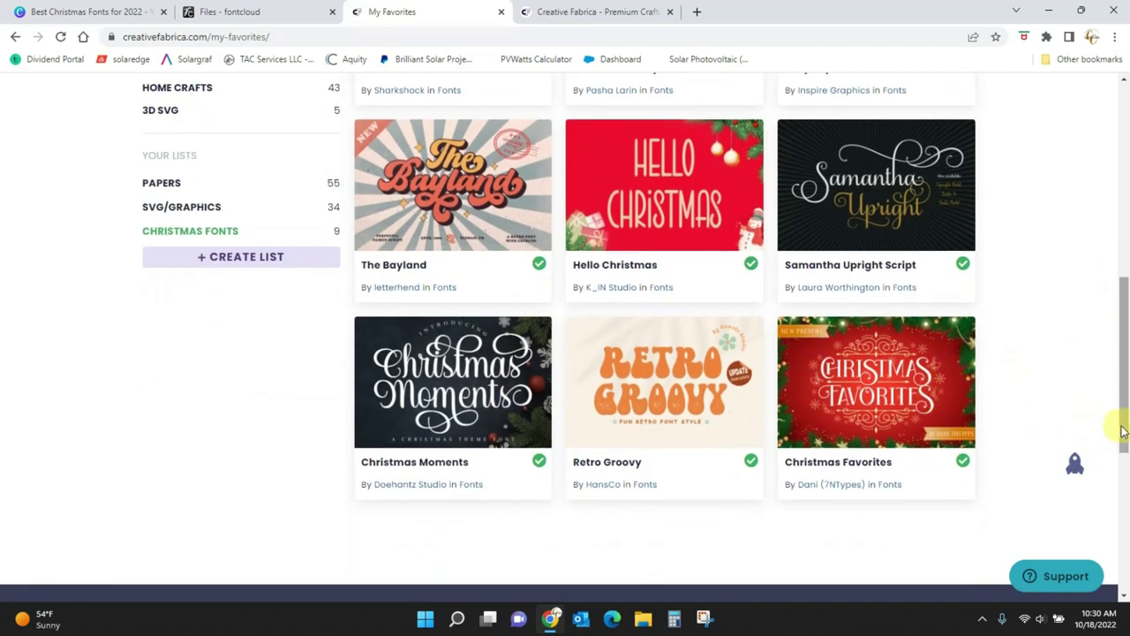
{"action": "left_click_drag", "start_coordinate": [1123, 430], "coordinate": [1123, 376]}
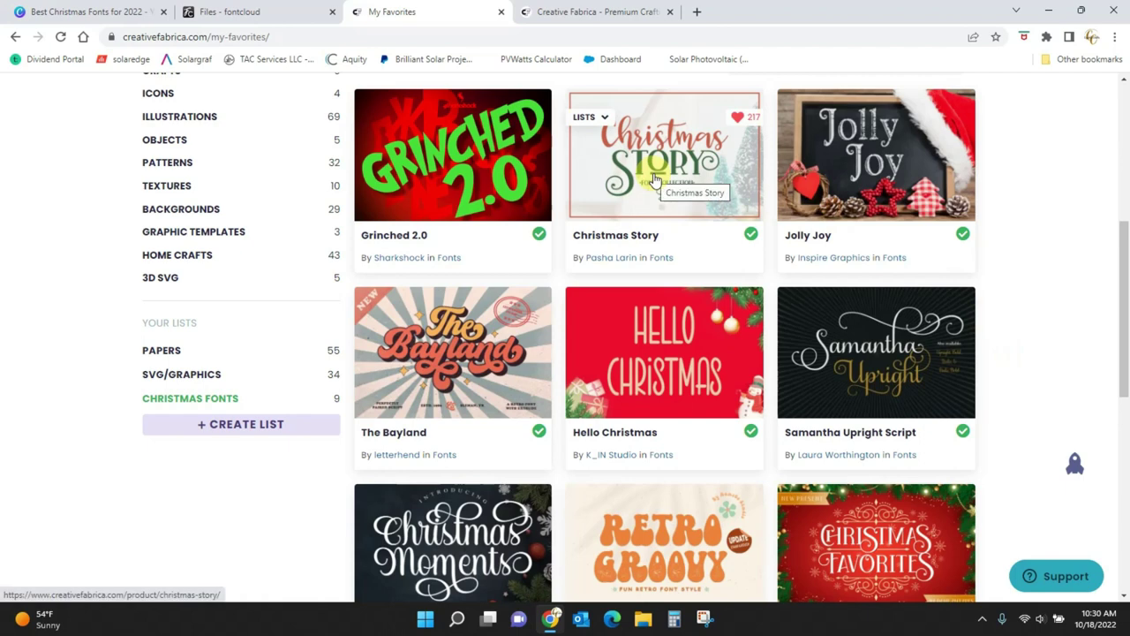
- Switch to Fontcloud's uploaded fonts and scroll down to Christmas Plaid and Christmas Story Serif
{"action": "left_click", "coordinate": [270, 18]}
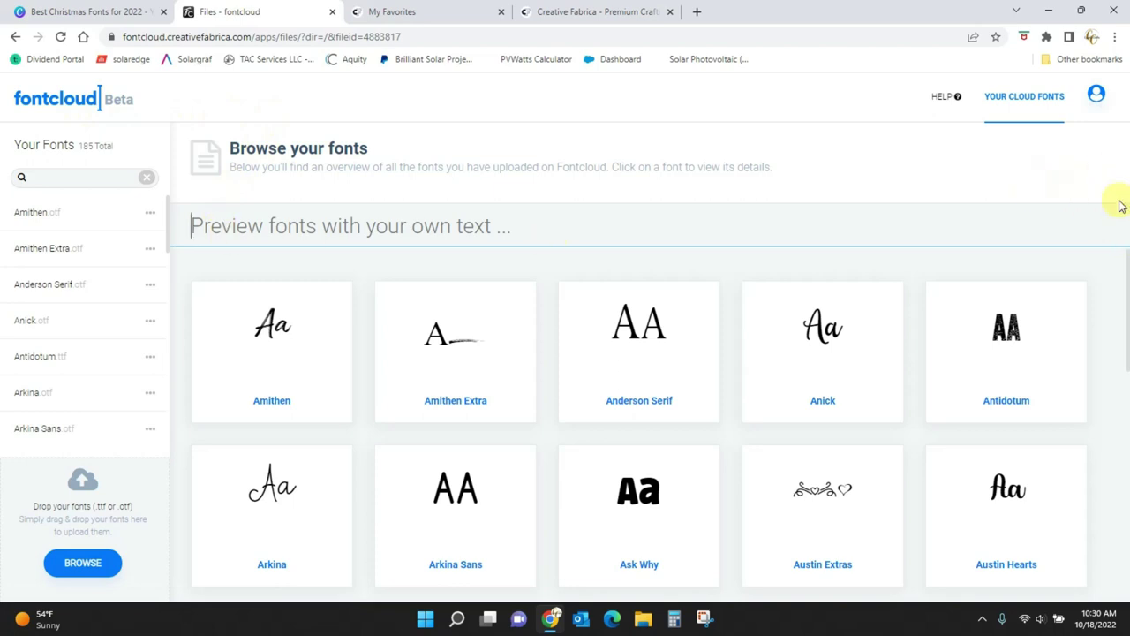
{"action": "scroll", "coordinate": [1127, 288], "scroll_direction": "down", "scroll_amount": 1}
{"action": "scroll", "coordinate": [1127, 353], "scroll_direction": "down", "scroll_amount": 10}
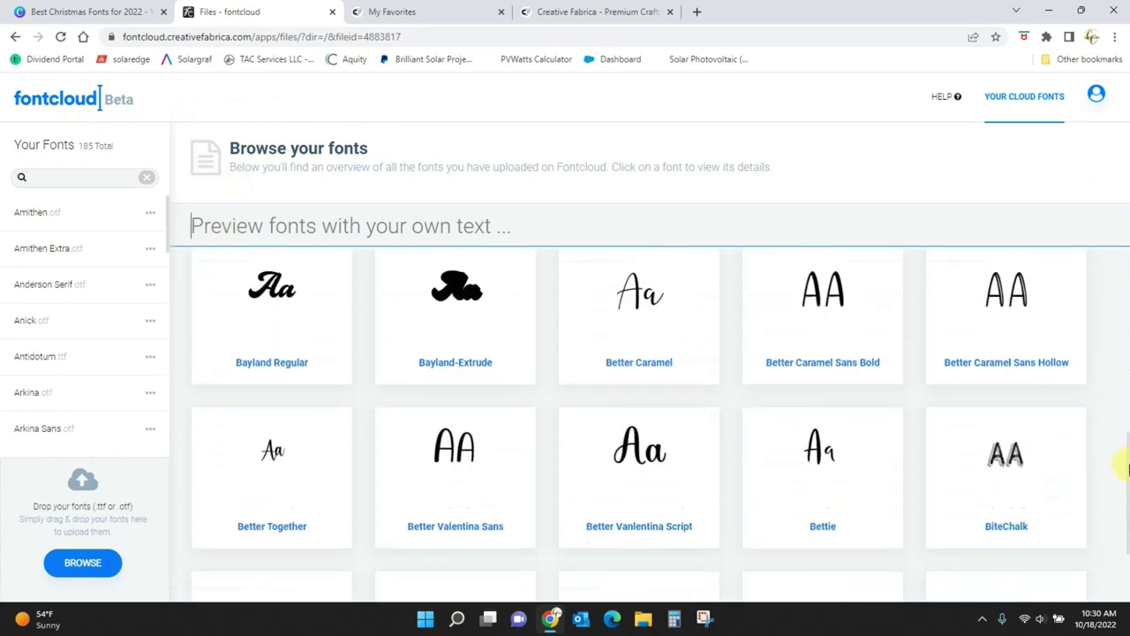
{"action": "scroll", "coordinate": [1127, 548], "scroll_direction": "down", "scroll_amount": 8}
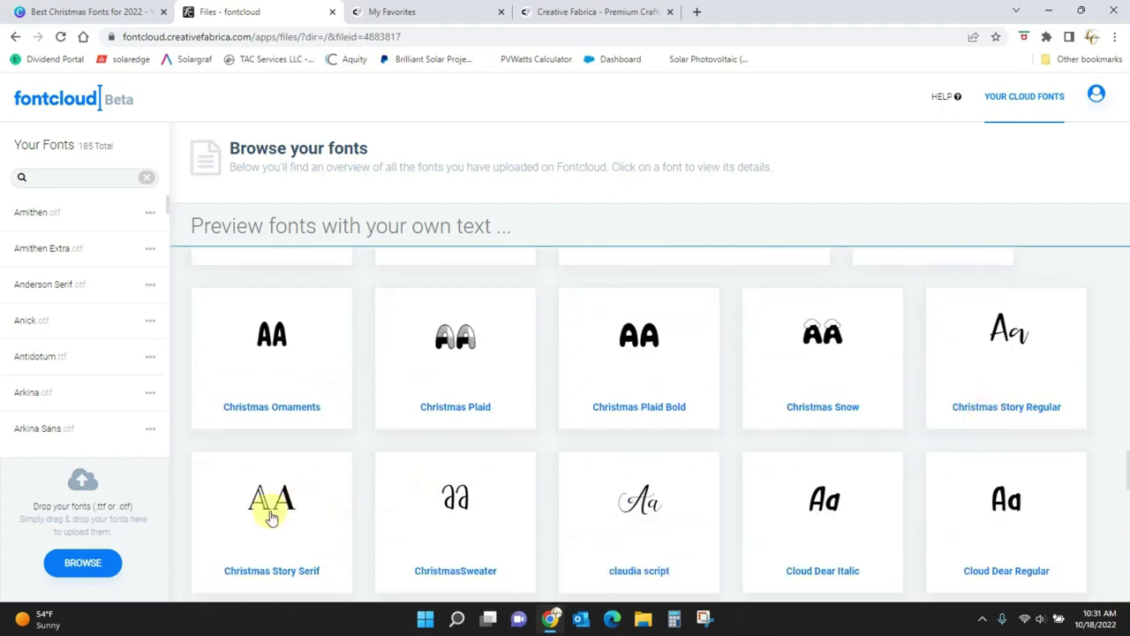
- Open Christmas Story Serif and set its preview text to 'Merry Christmas to You'
{"action": "left_click", "coordinate": [271, 519]}
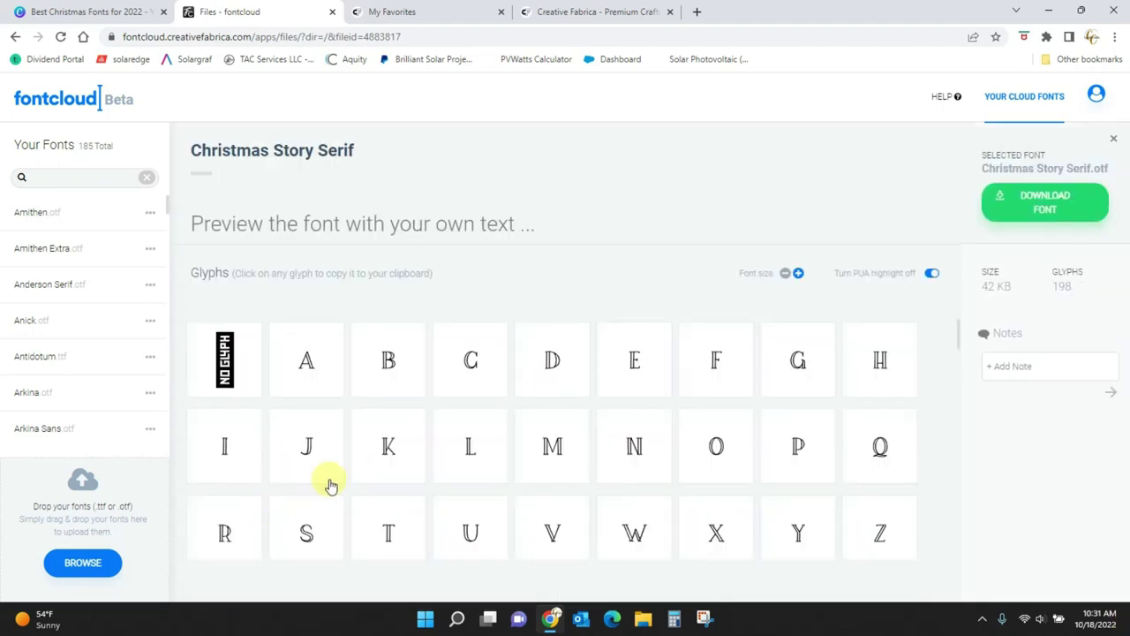
{"action": "left_click", "coordinate": [399, 230]}
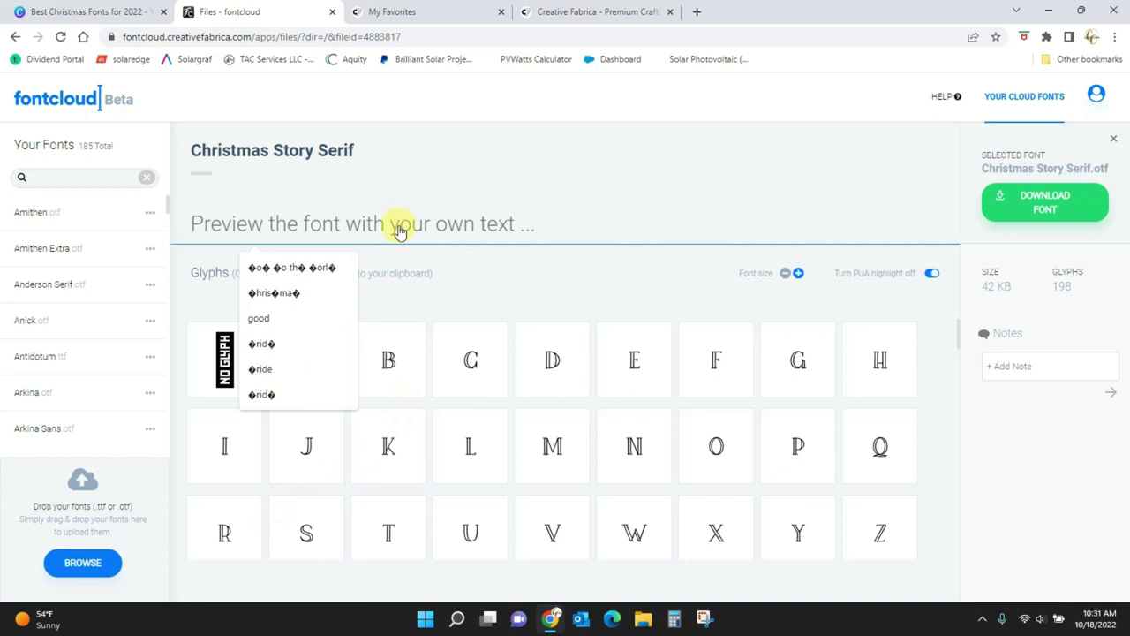
{"action": "type", "text": "merry christmas"}
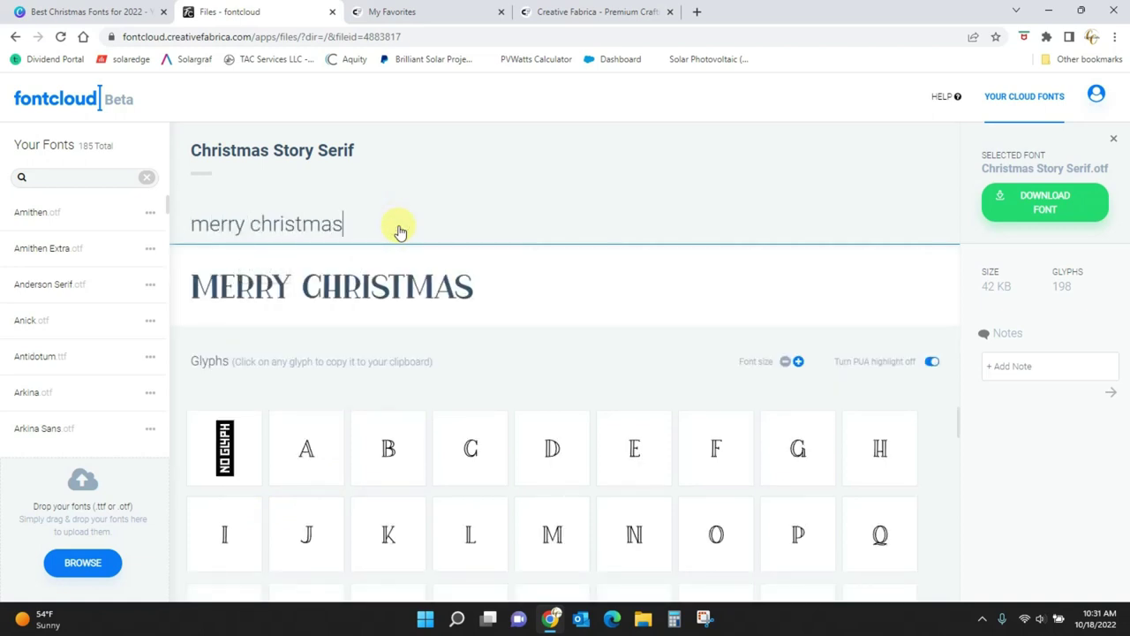
{"action": "left_click", "coordinate": [206, 231]}
{"action": "key", "text": "BackSpace"}
{"action": "type", "text": "M"}
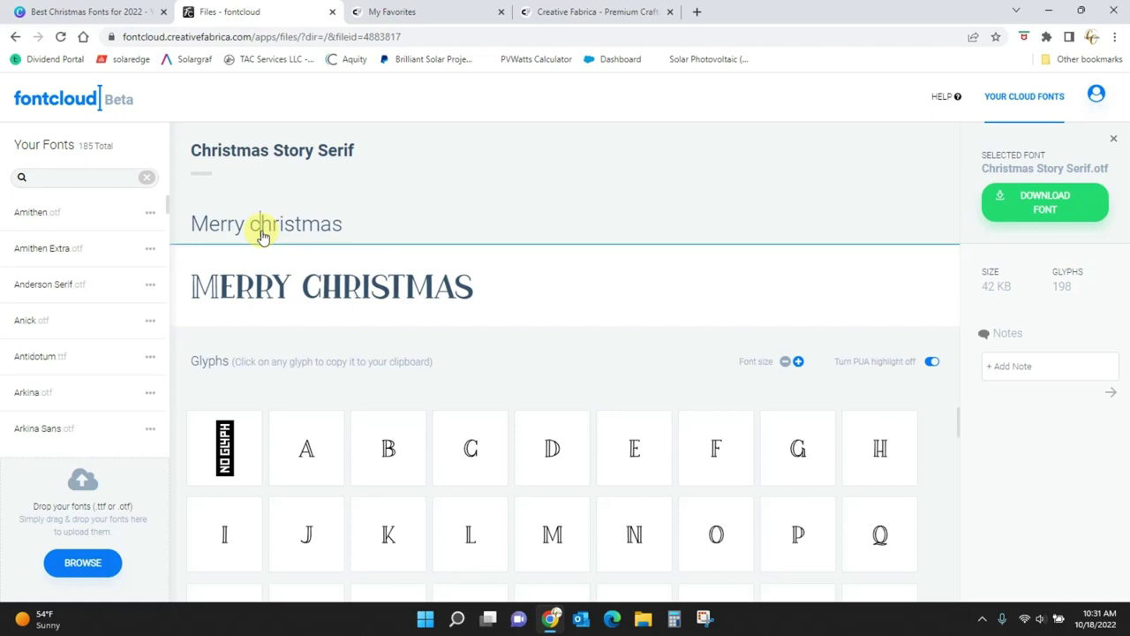
{"action": "key", "text": "Delete"}
{"action": "type", "text": "C"}
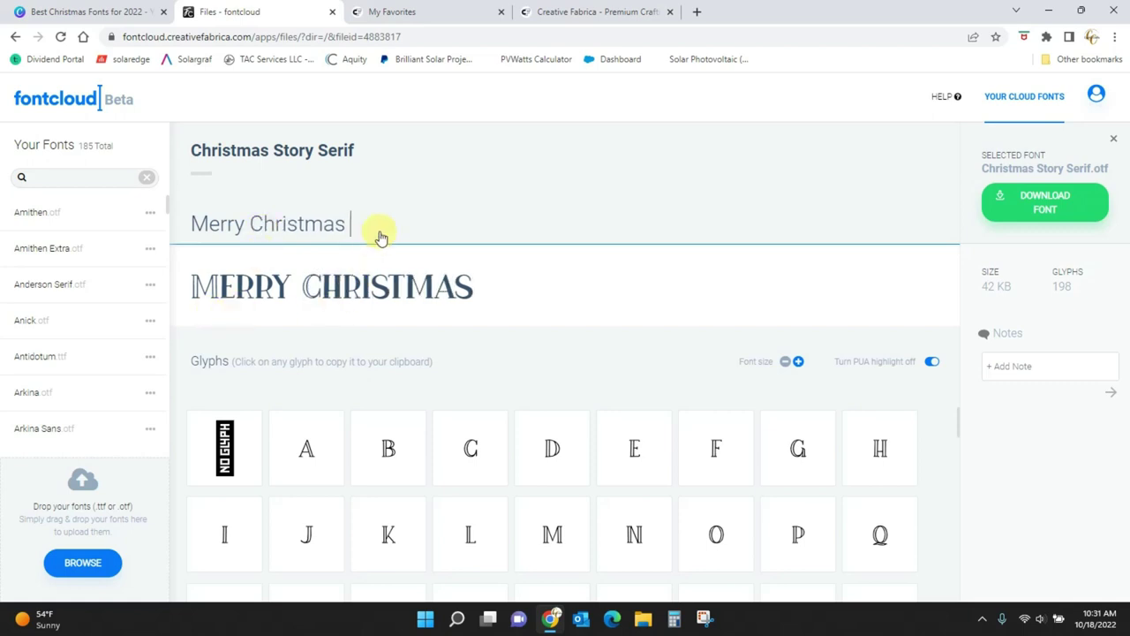
{"action": "type", "text": "to You"}
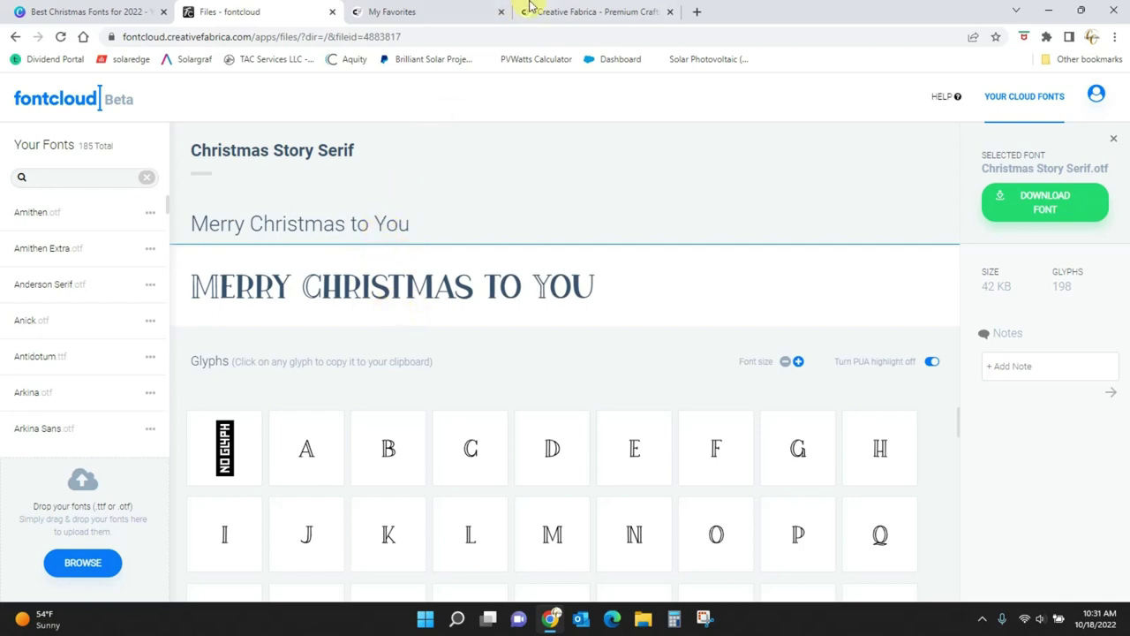
- Check the Creative Fabrica and Canva tabs, then scroll the Christmas Story Serif swash glyphs
{"action": "left_click", "coordinate": [583, 12]}
{"action": "left_click", "coordinate": [97, 17]}
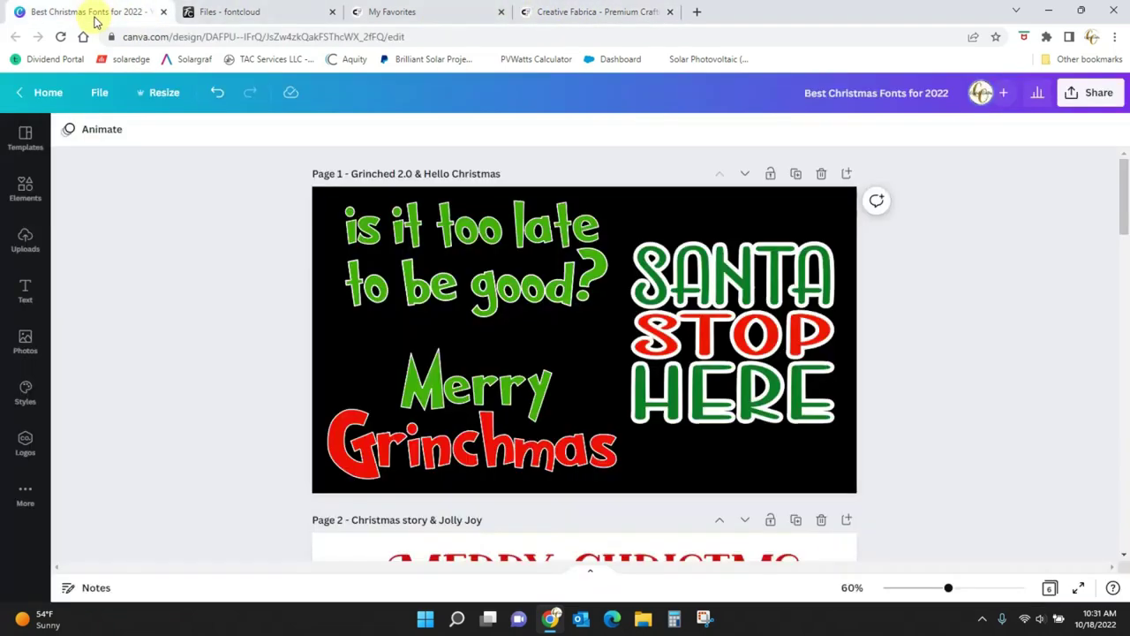
{"action": "left_click_drag", "start_coordinate": [1122, 199], "coordinate": [1123, 252]}
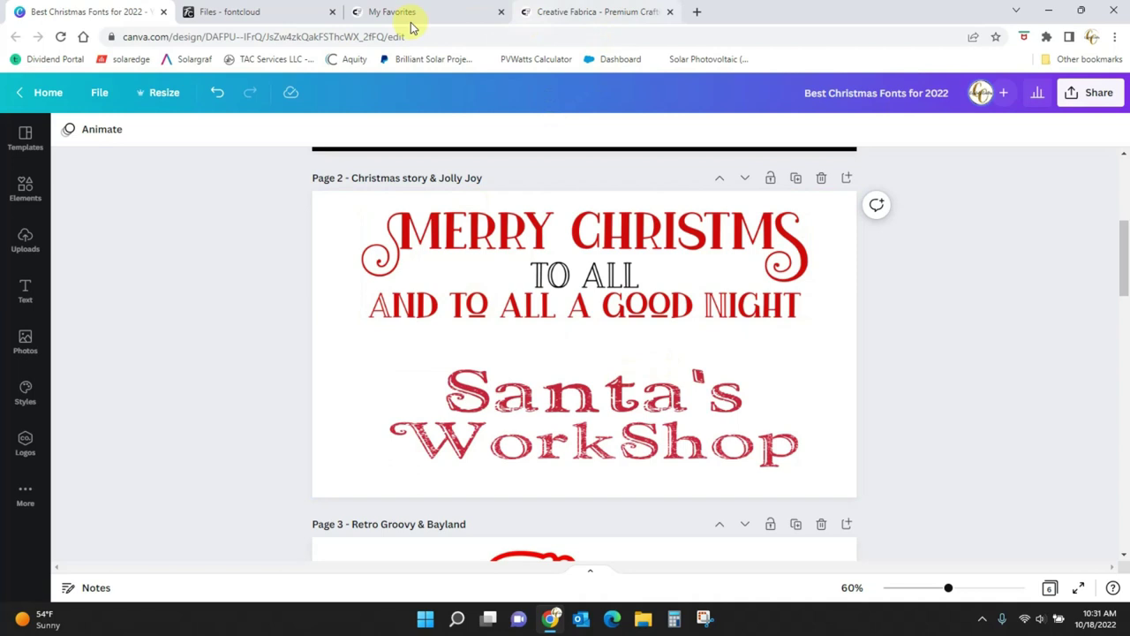
{"action": "left_click", "coordinate": [300, 12]}
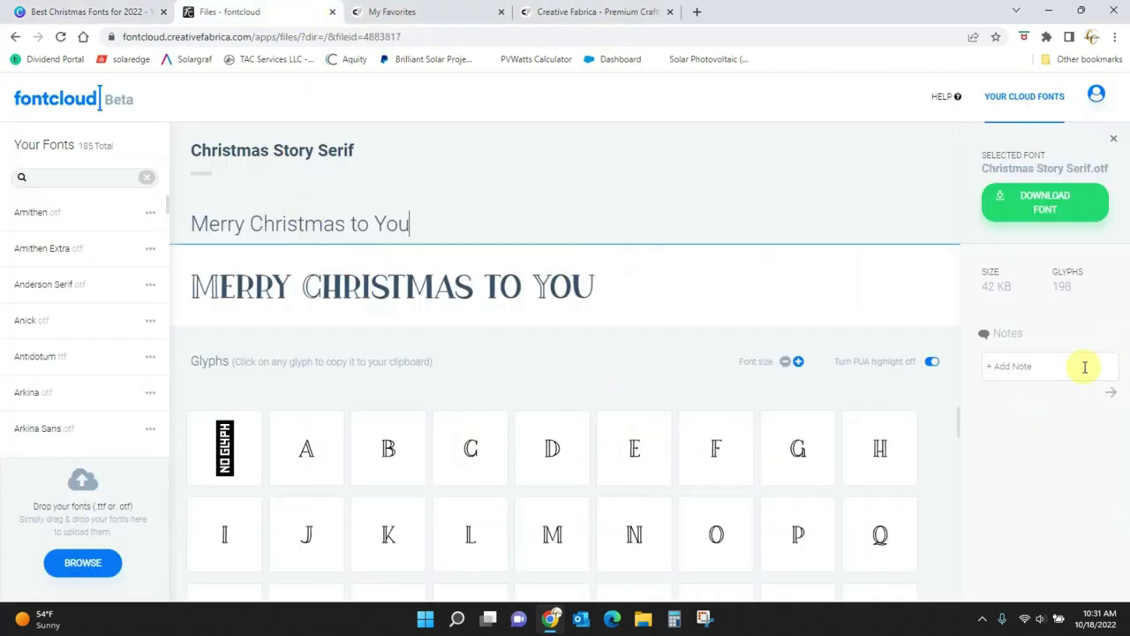
{"action": "scroll", "coordinate": [961, 419], "scroll_direction": "down", "scroll_amount": 4}
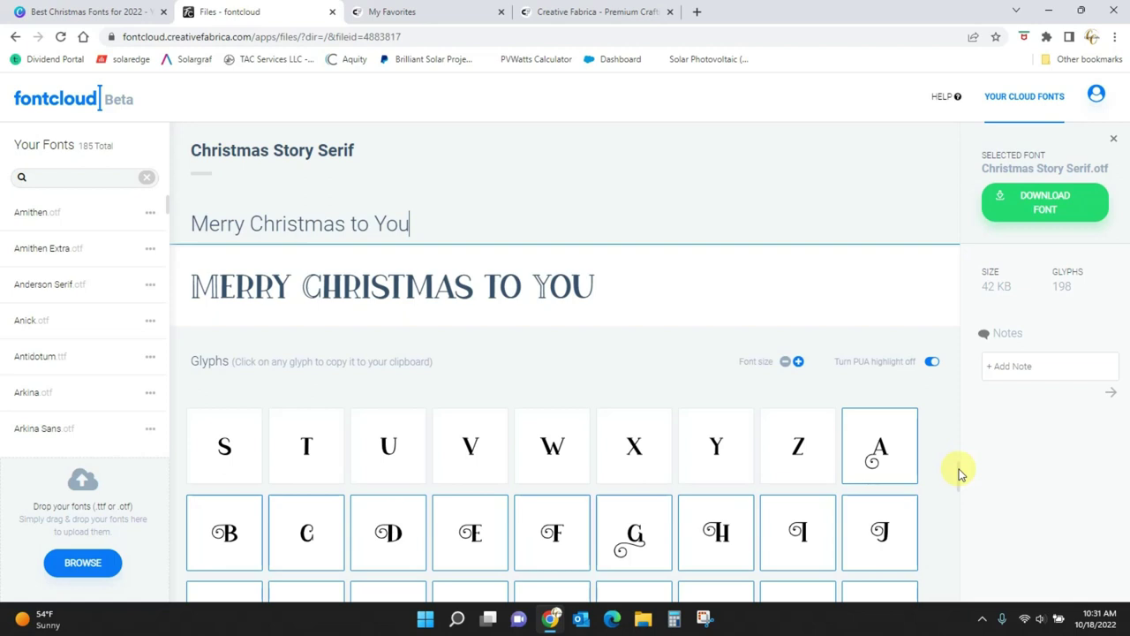
{"action": "scroll", "coordinate": [961, 474], "scroll_direction": "down", "scroll_amount": 2}
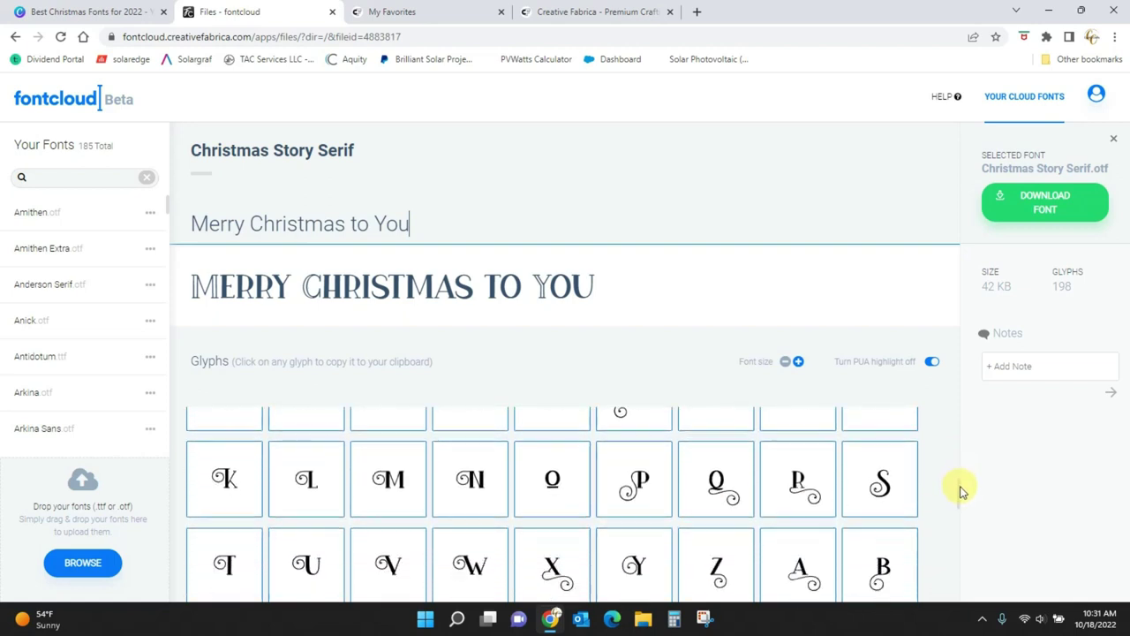
- Copy the alternate O glyph and retype the o in the preview's 'to'
{"action": "left_click", "coordinate": [552, 476]}
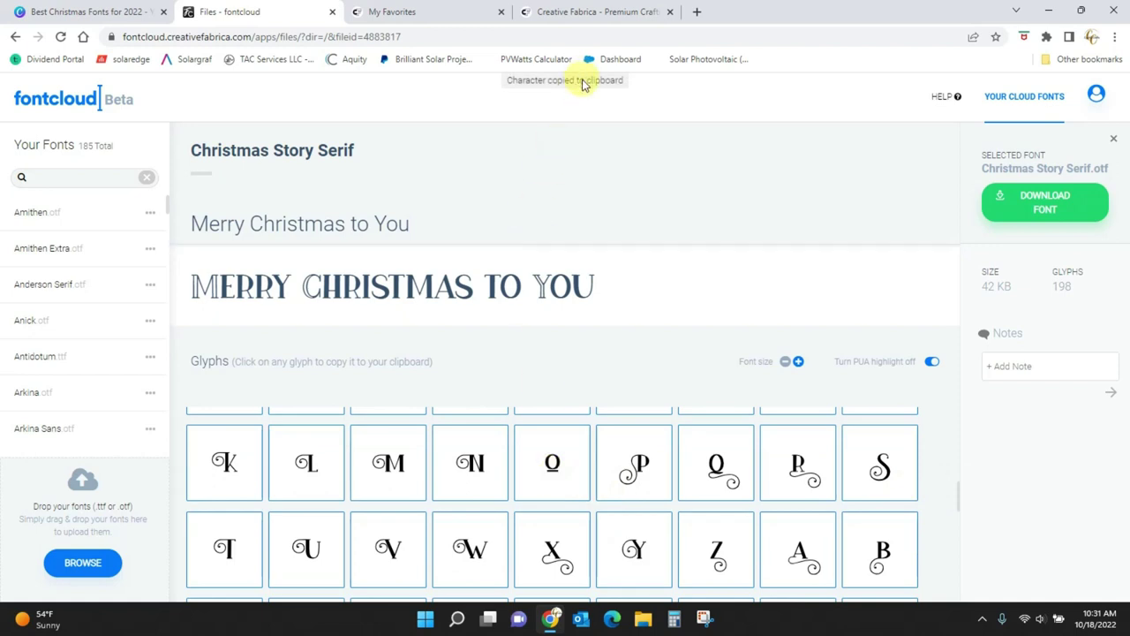
{"action": "left_click", "coordinate": [370, 231]}
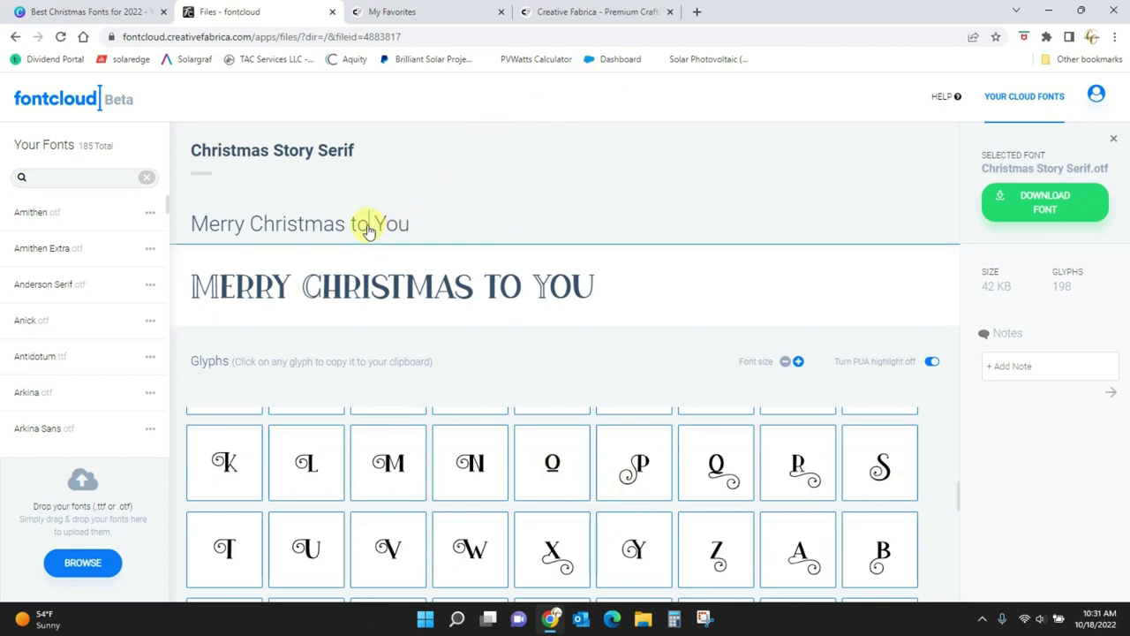
{"action": "key", "text": "BackSpace"}
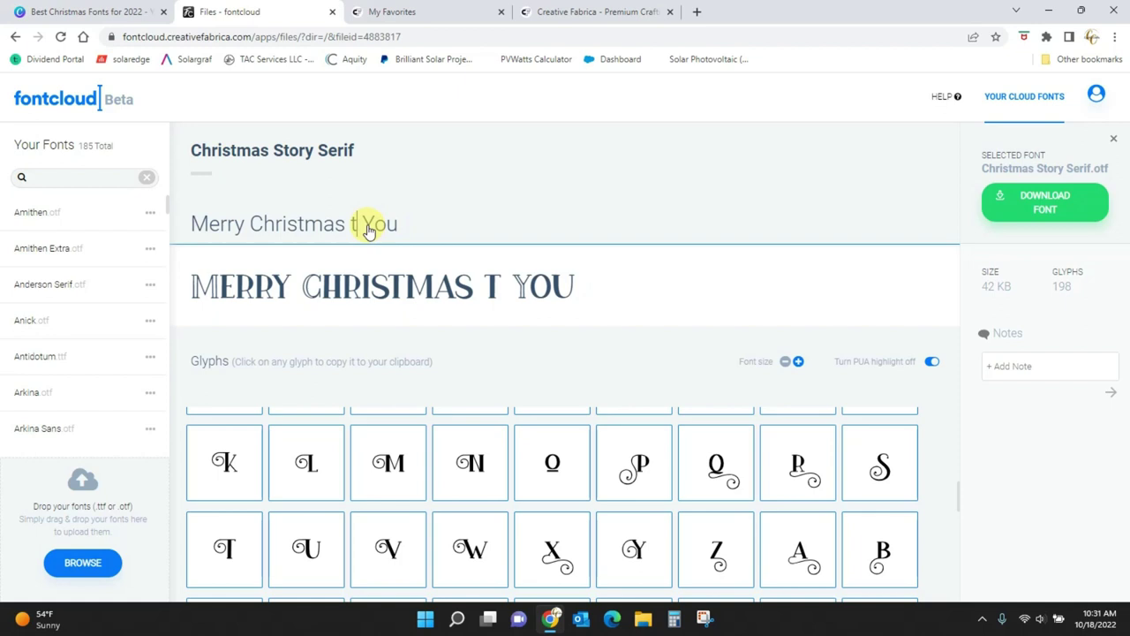
{"action": "type", "text": "o"}
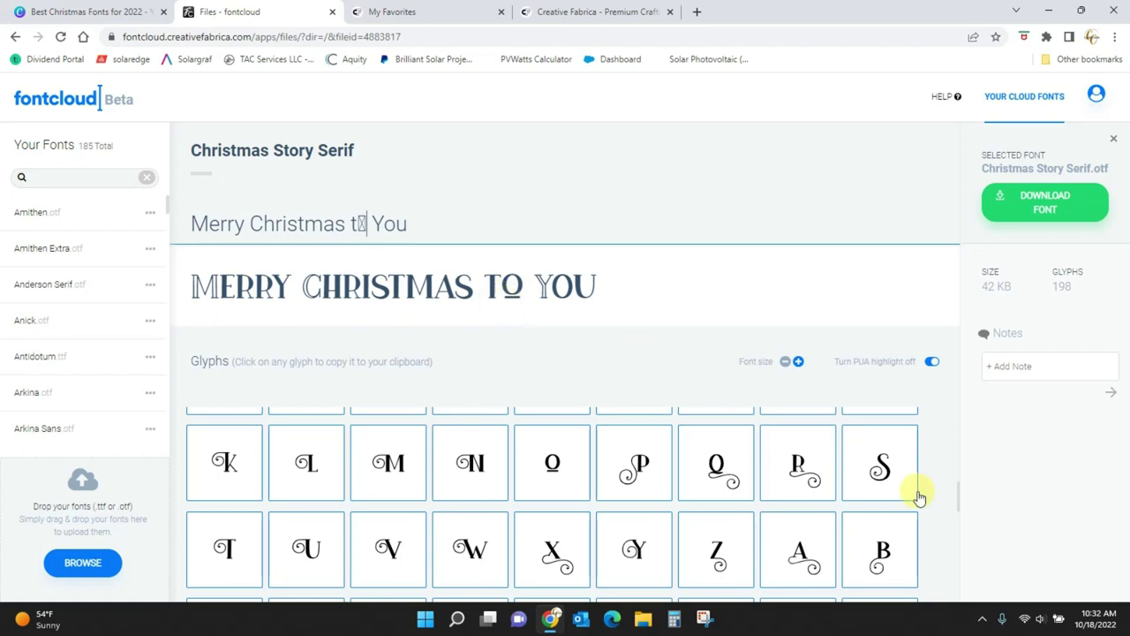
- Replace the t in 'to' with the swash T glyph, then close the font details
{"action": "left_click", "coordinate": [228, 549]}
{"action": "left_click", "coordinate": [358, 227]}
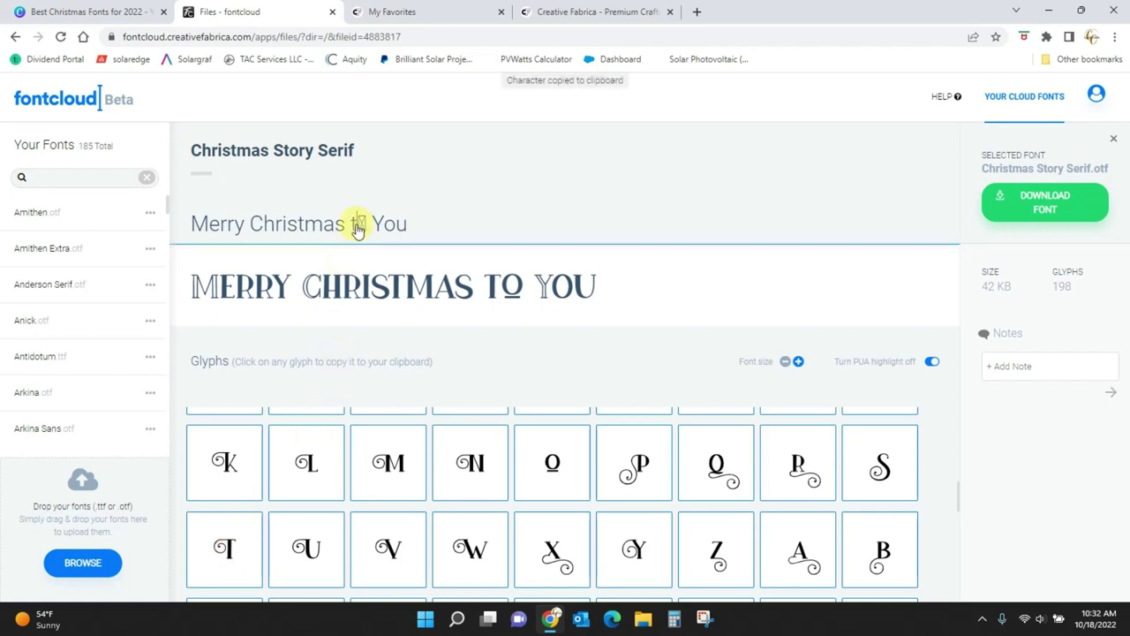
{"action": "key", "text": "BackSpace"}
{"action": "key", "text": "ctrl+v"}
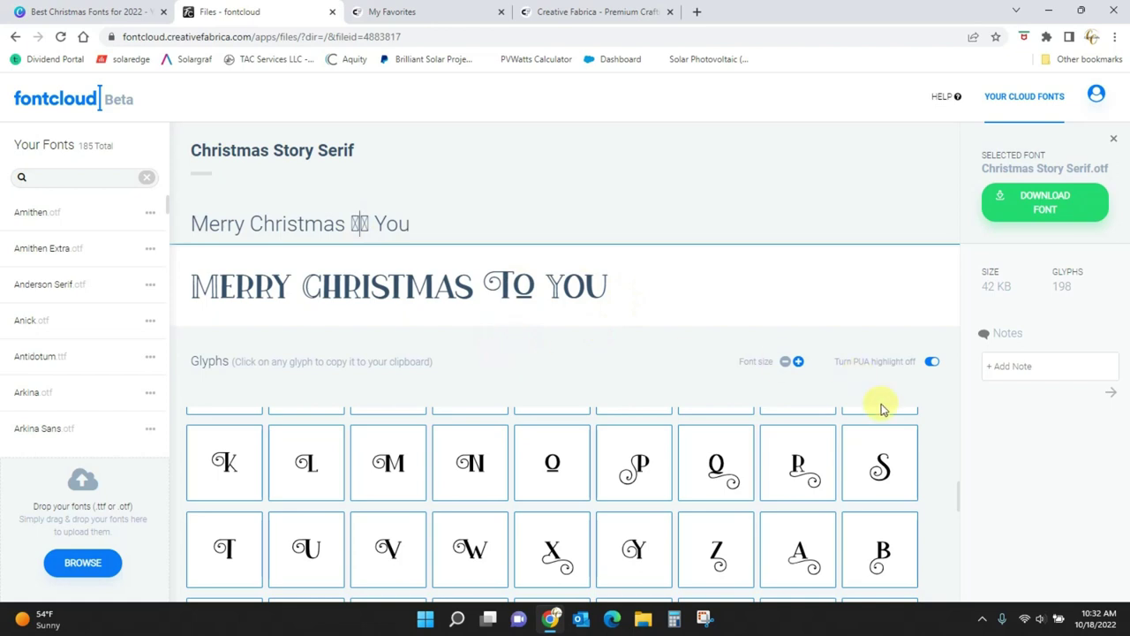
{"action": "left_click_drag", "start_coordinate": [961, 492], "coordinate": [963, 564]}
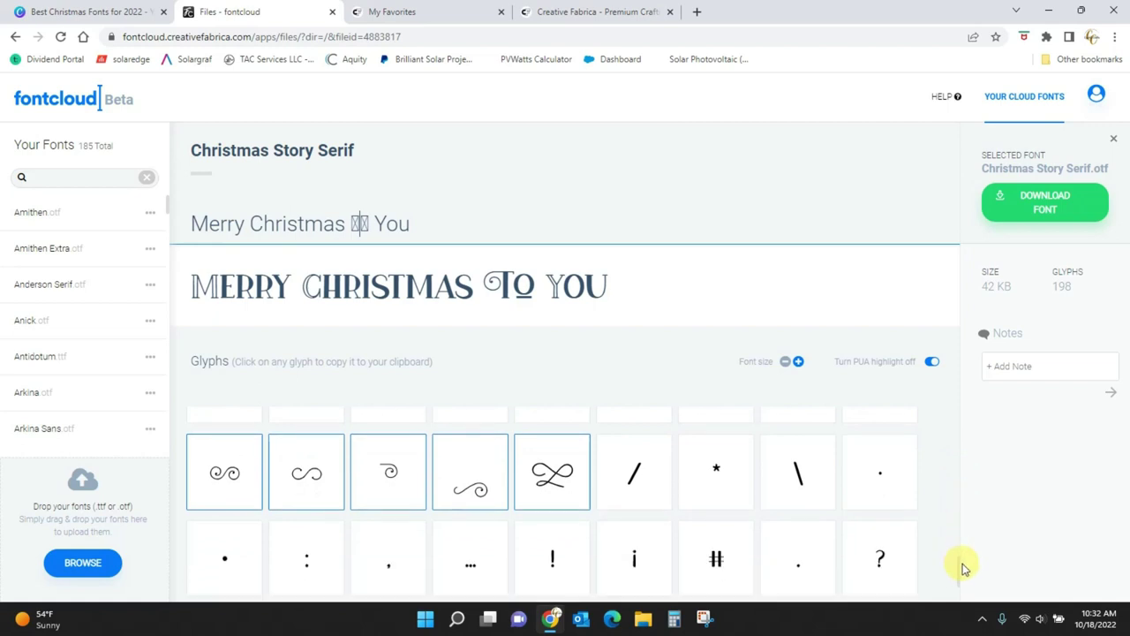
{"action": "left_click", "coordinate": [1117, 143]}
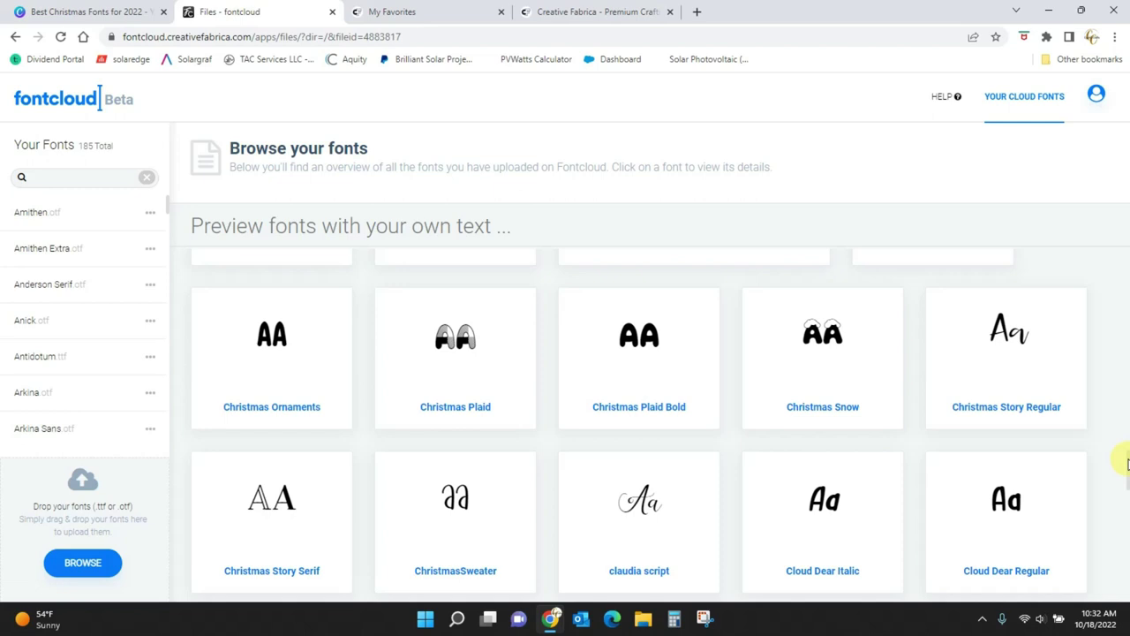
{"action": "scroll", "coordinate": [942, 336], "scroll_direction": "up", "scroll_amount": 2}
{"action": "left_click", "coordinate": [941, 336]}
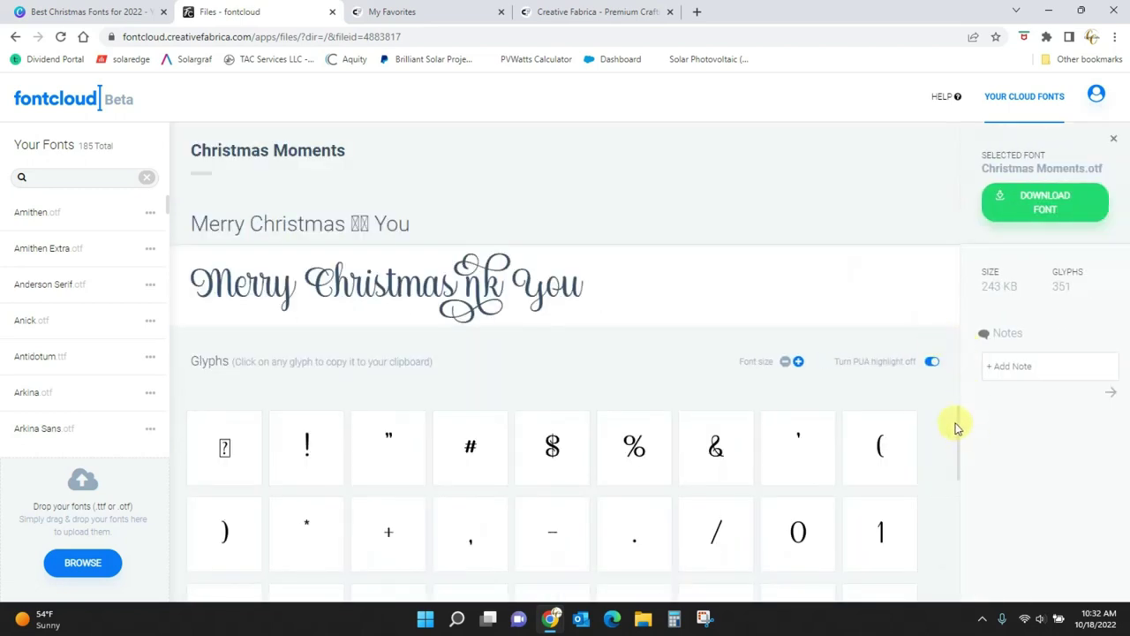
{"action": "left_click_drag", "start_coordinate": [961, 422], "coordinate": [939, 515]}
{"action": "scroll", "coordinate": [938, 515], "scroll_direction": "down", "scroll_amount": 8}
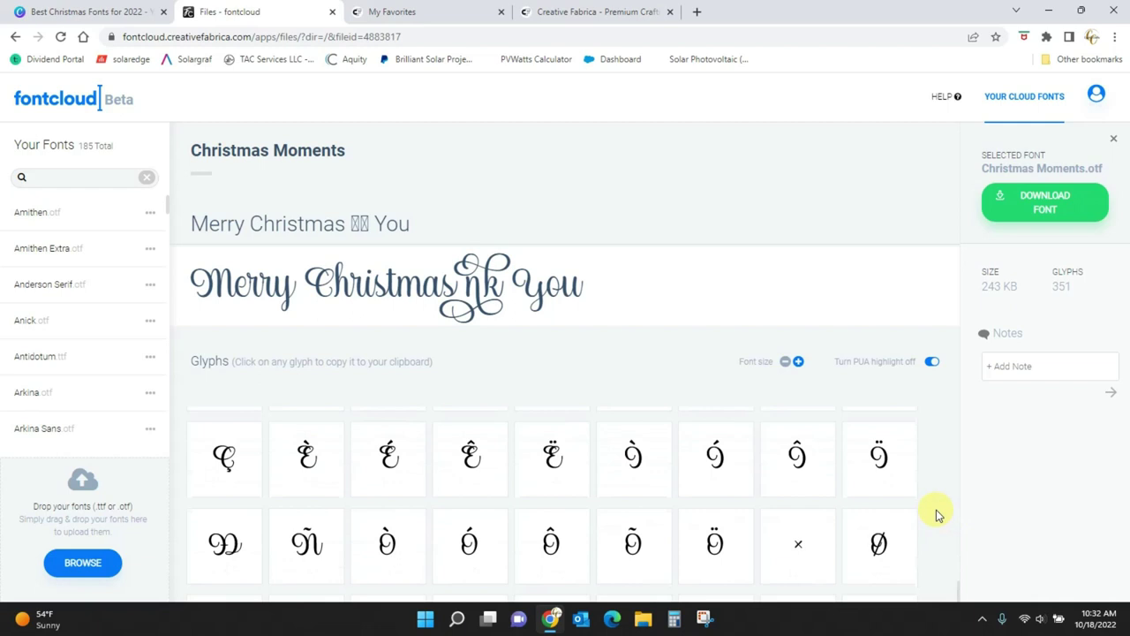
{"action": "scroll", "coordinate": [938, 515], "scroll_direction": "down", "scroll_amount": 5}
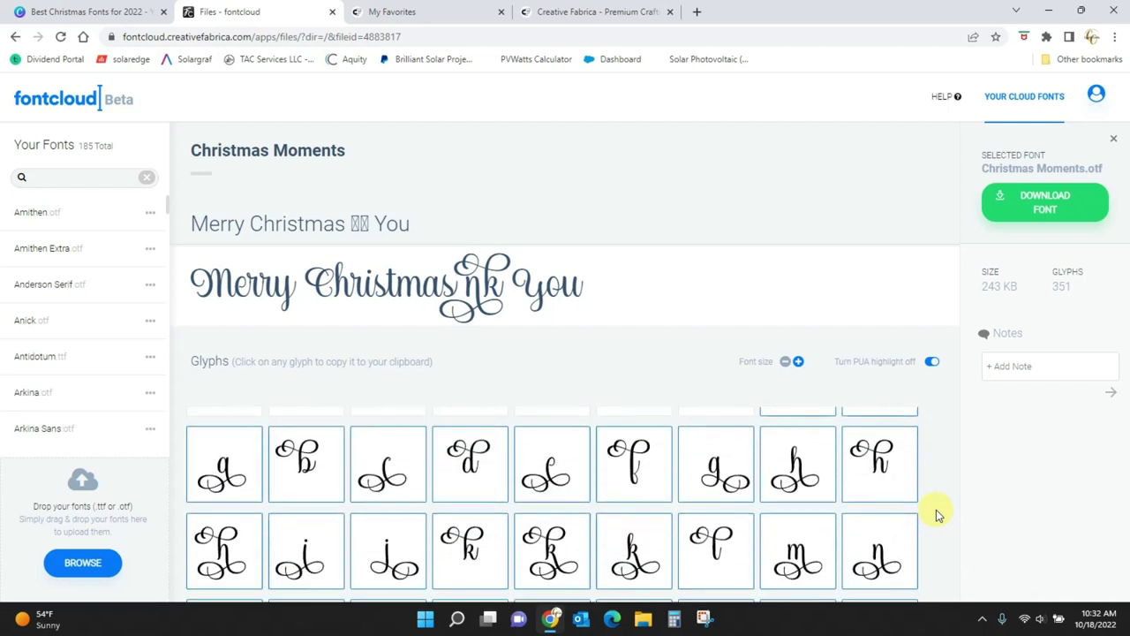
{"action": "scroll", "coordinate": [938, 515], "scroll_direction": "down", "scroll_amount": 2}
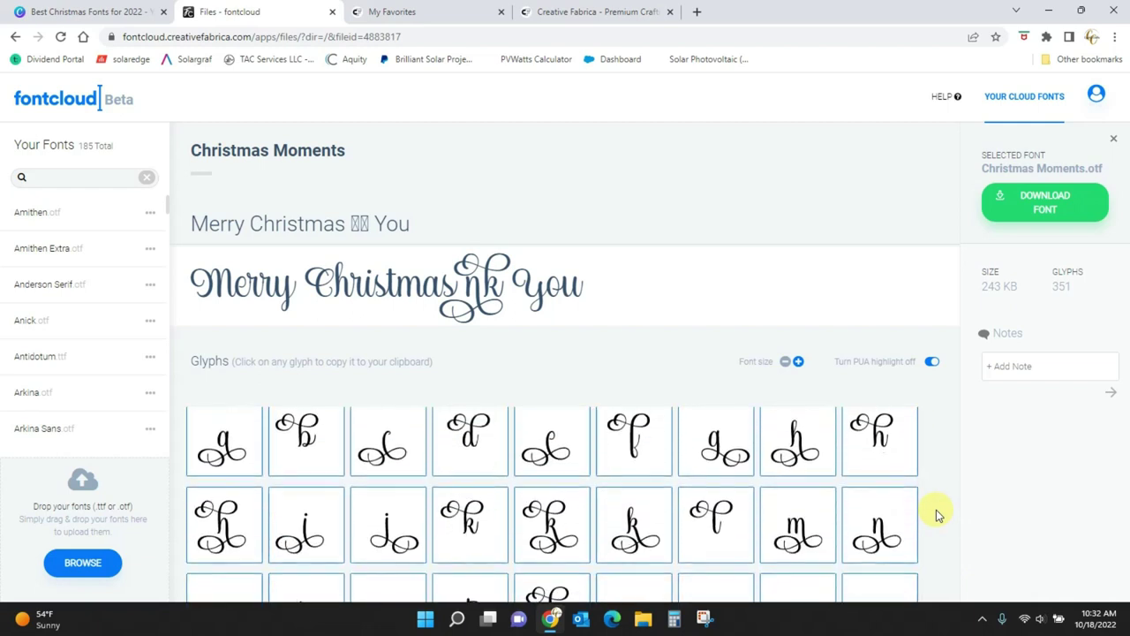
{"action": "scroll", "coordinate": [938, 515], "scroll_direction": "down", "scroll_amount": 4}
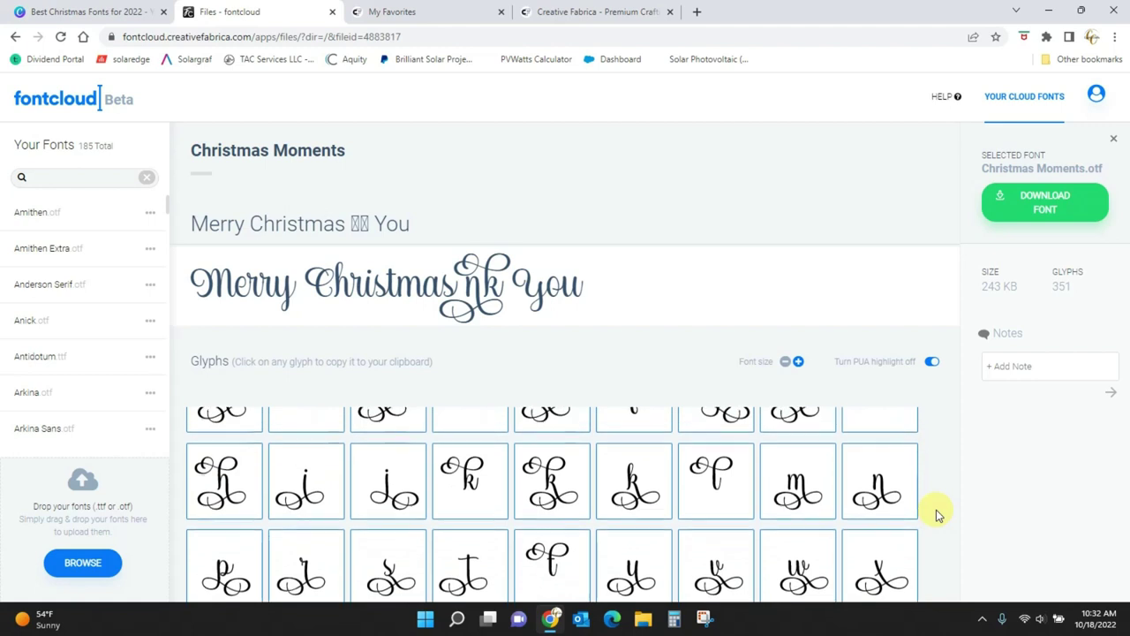
{"action": "scroll", "coordinate": [936, 510], "scroll_direction": "down", "scroll_amount": 5}
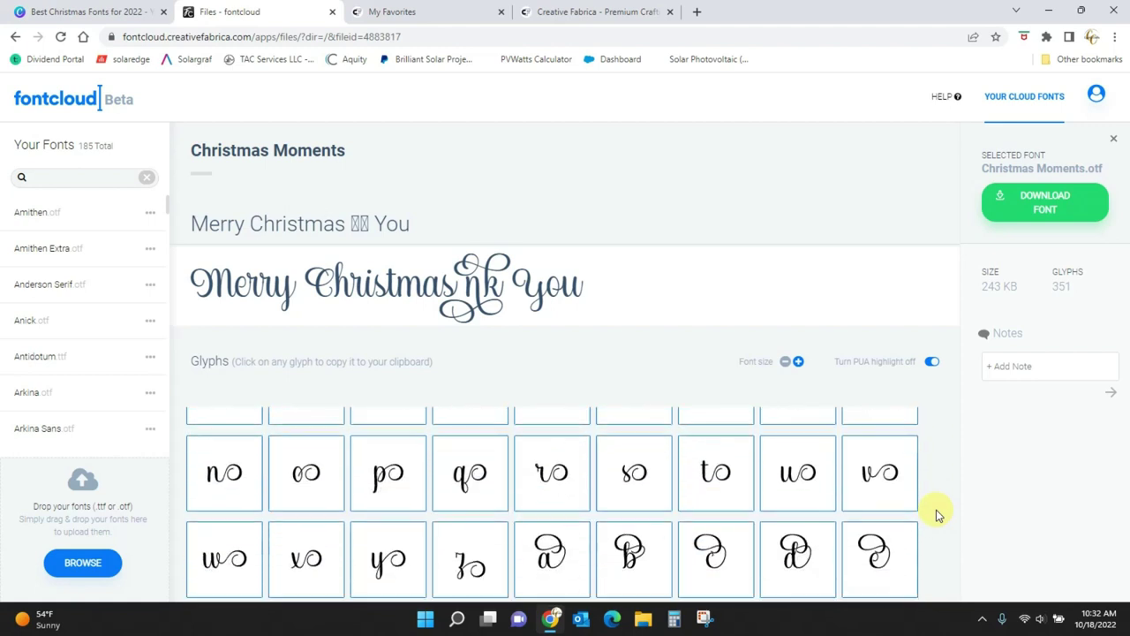
{"action": "scroll", "coordinate": [936, 509], "scroll_direction": "down", "scroll_amount": 1}
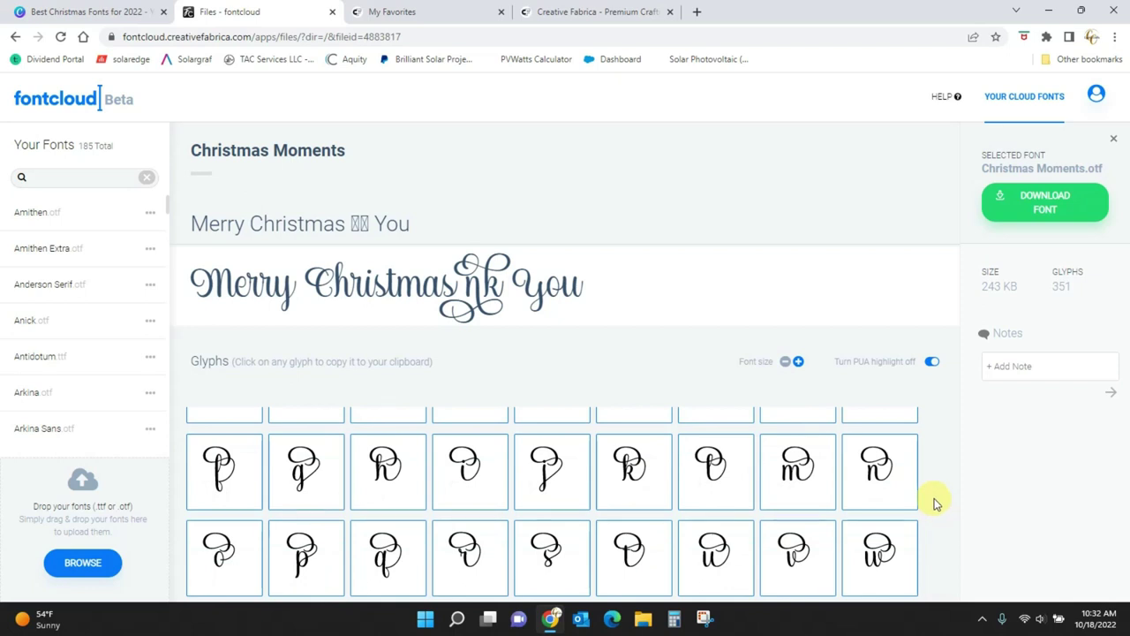
{"action": "left_click", "coordinate": [1113, 140]}
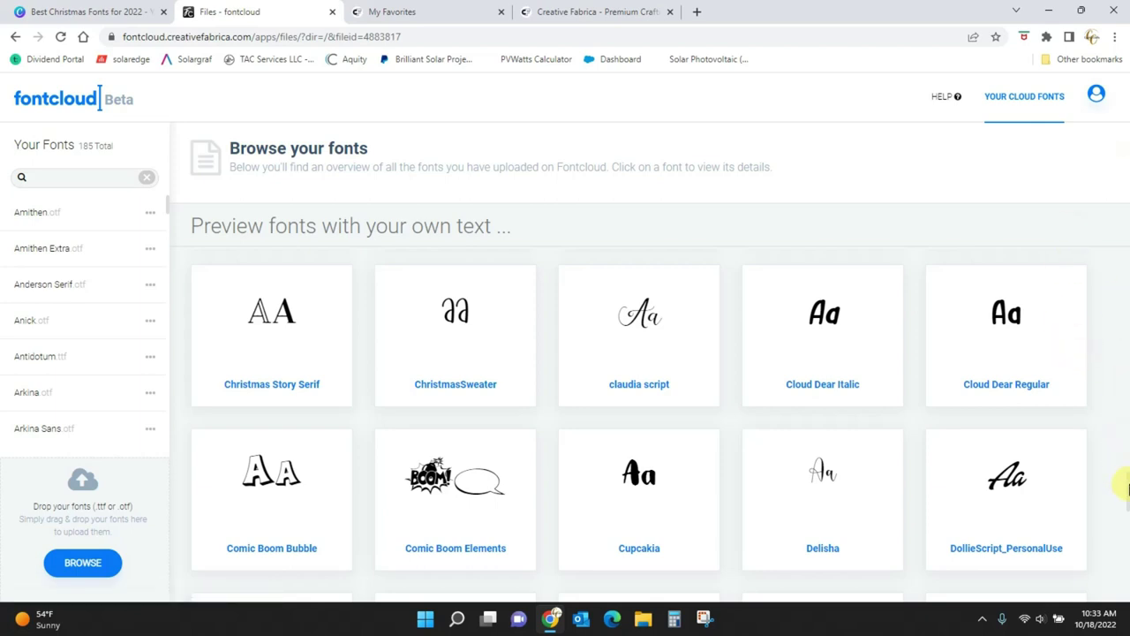
- Open Christmas Favorites and swap the ornament glyphs for 'to' and Christmas's s for a capital S
{"action": "scroll", "coordinate": [1124, 487], "scroll_direction": "up", "scroll_amount": 4}
{"action": "left_click", "coordinate": [1004, 469]}
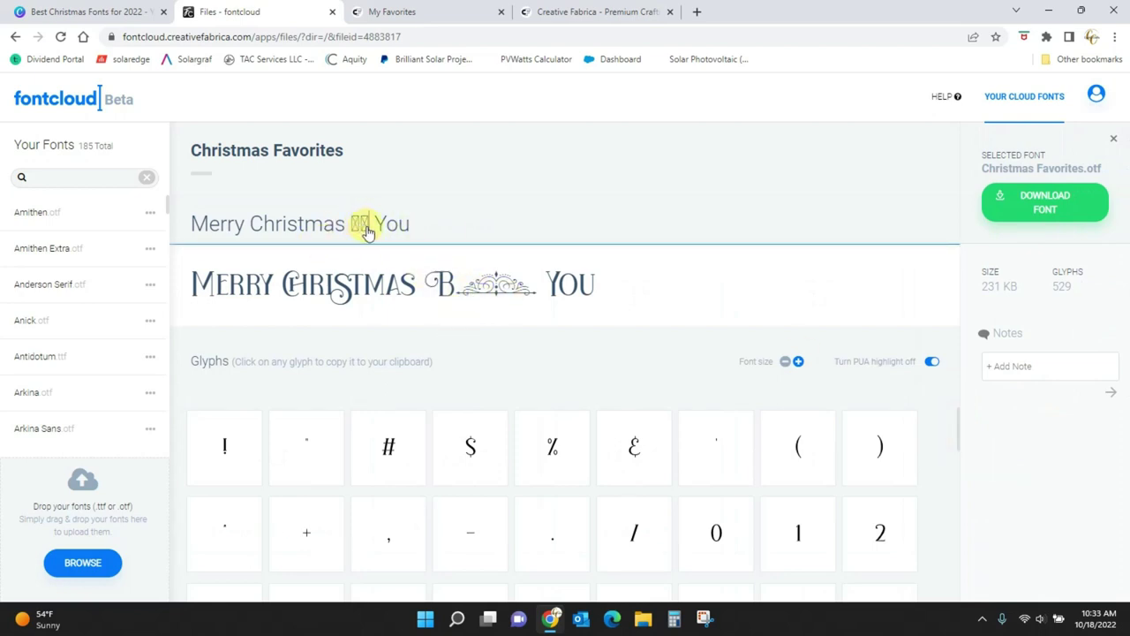
{"action": "key", "text": "BackSpace"}
{"action": "key", "text": "BackSpace"}
{"action": "type", "text": "to"}
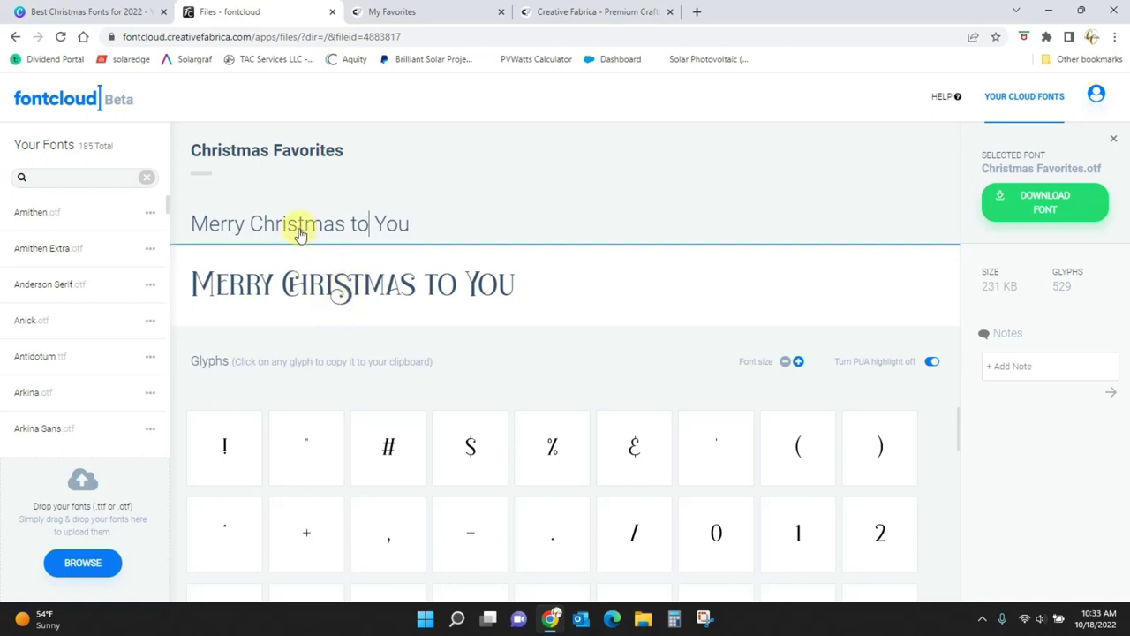
{"action": "key", "text": "BackSpace"}
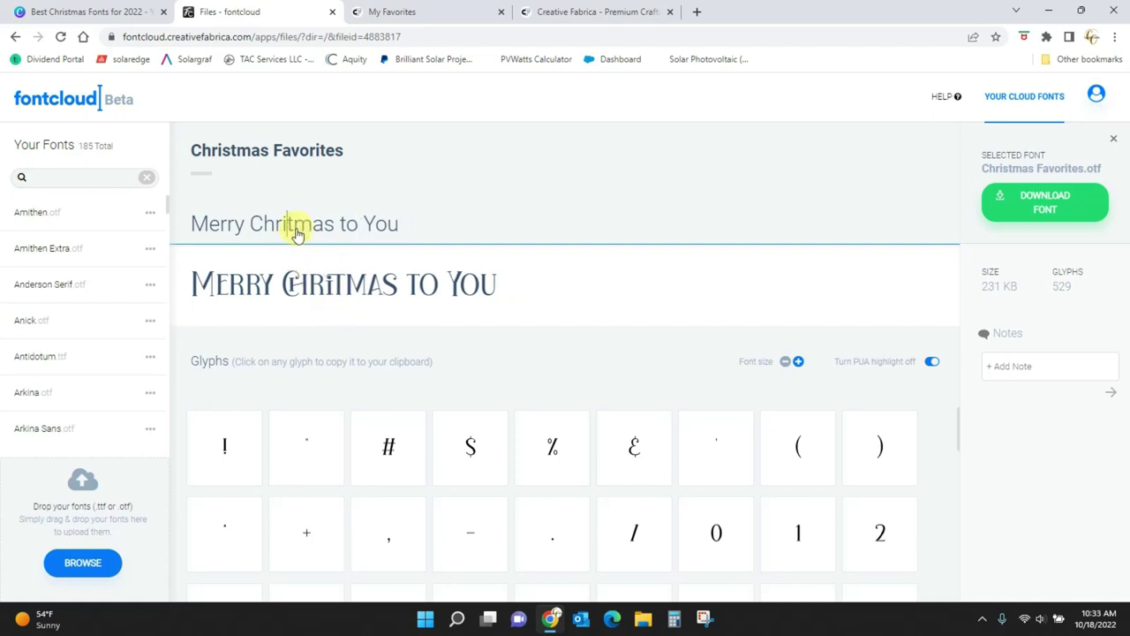
{"action": "type", "text": "S"}
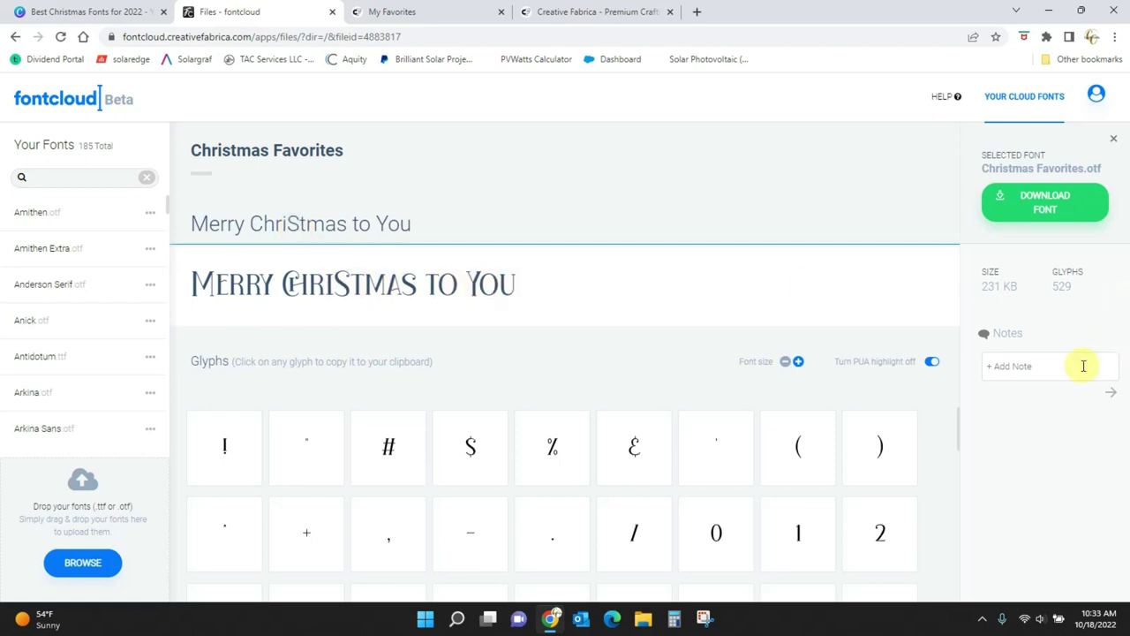
- Scroll through the Christmas Favorites glyph set
{"action": "scroll", "coordinate": [954, 542], "scroll_direction": "down", "scroll_amount": 5}
{"action": "mouse_move", "coordinate": [954, 542]}
{"action": "left_mouse_down"}
{"action": "mouse_move", "coordinate": [953, 558]}
{"action": "mouse_move", "coordinate": [954, 539]}
{"action": "left_mouse_up"}
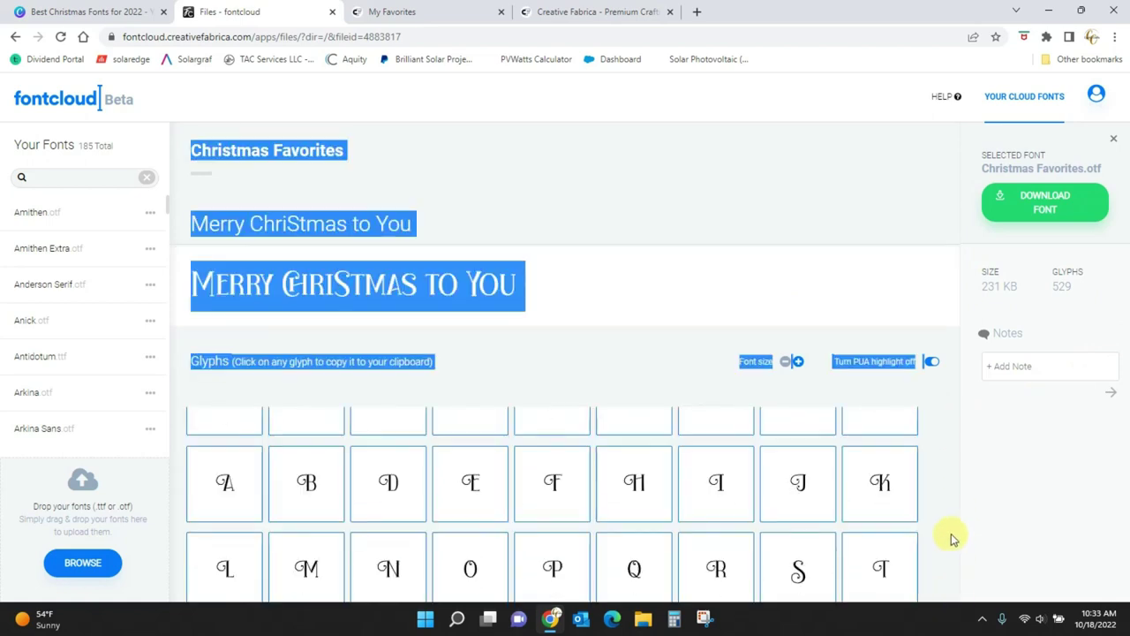
{"action": "scroll", "coordinate": [945, 535], "scroll_direction": "down", "scroll_amount": 2}
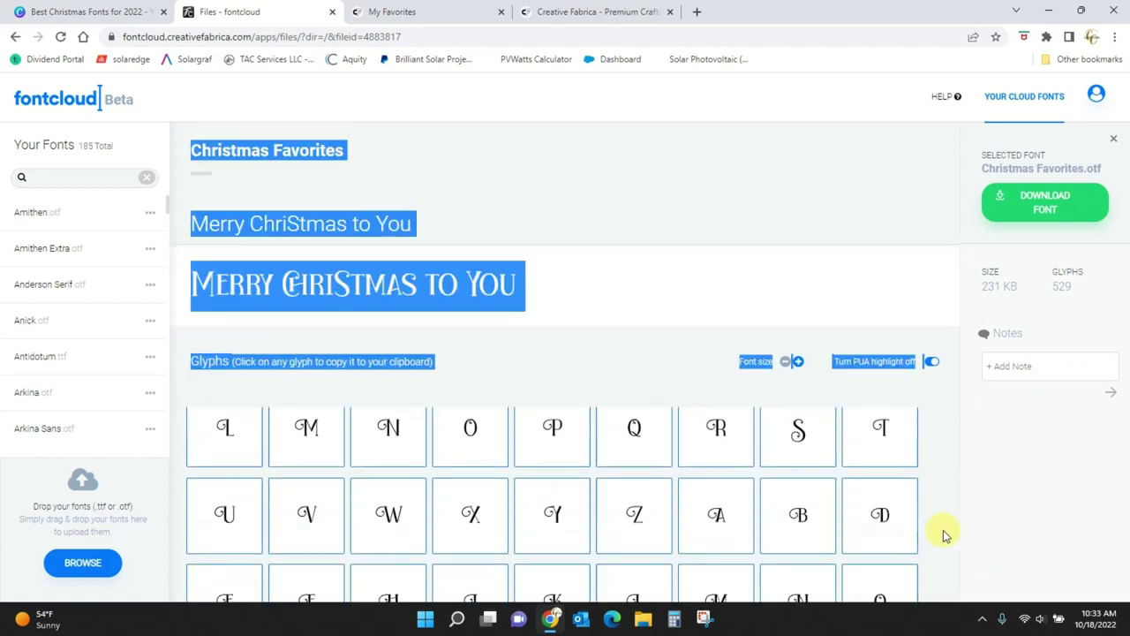
{"action": "scroll", "coordinate": [945, 535], "scroll_direction": "down", "scroll_amount": 4}
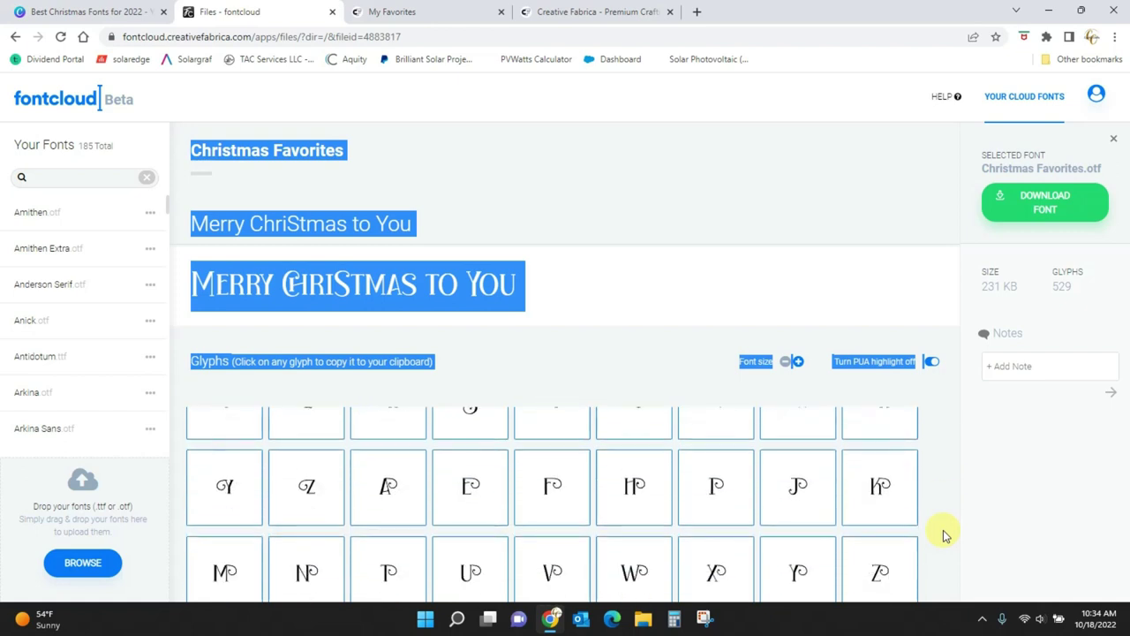
{"action": "scroll", "coordinate": [944, 535], "scroll_direction": "up", "scroll_amount": 3}
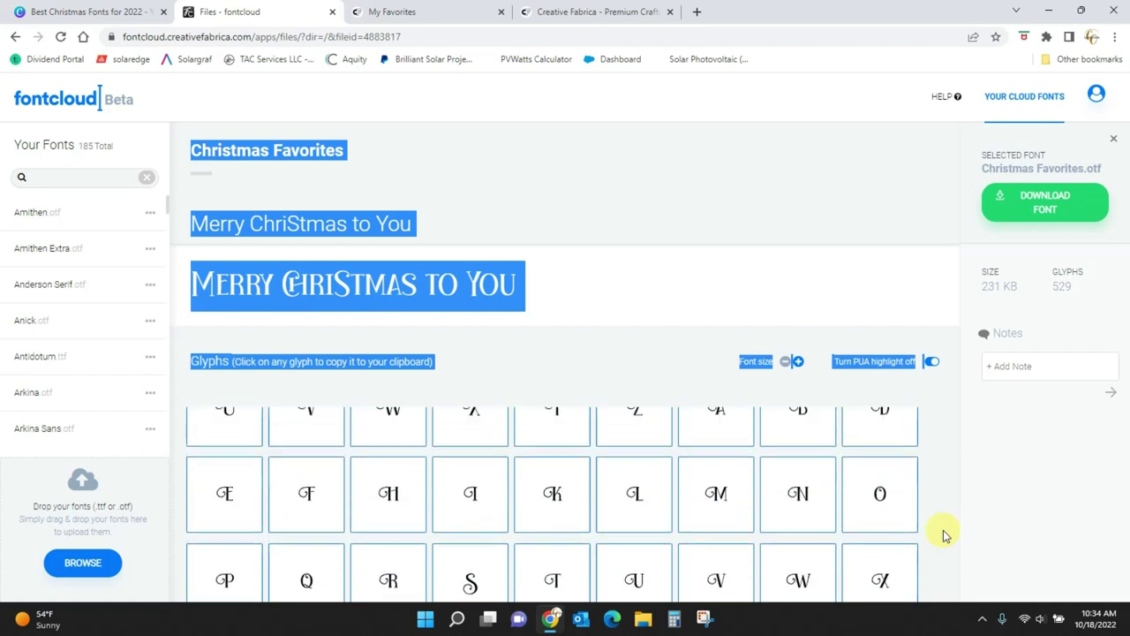
- Close the Christmas Favorites details, clear the stray selection, and scroll the fonts grid down past Let it Snow
{"action": "left_click", "coordinate": [1114, 139]}
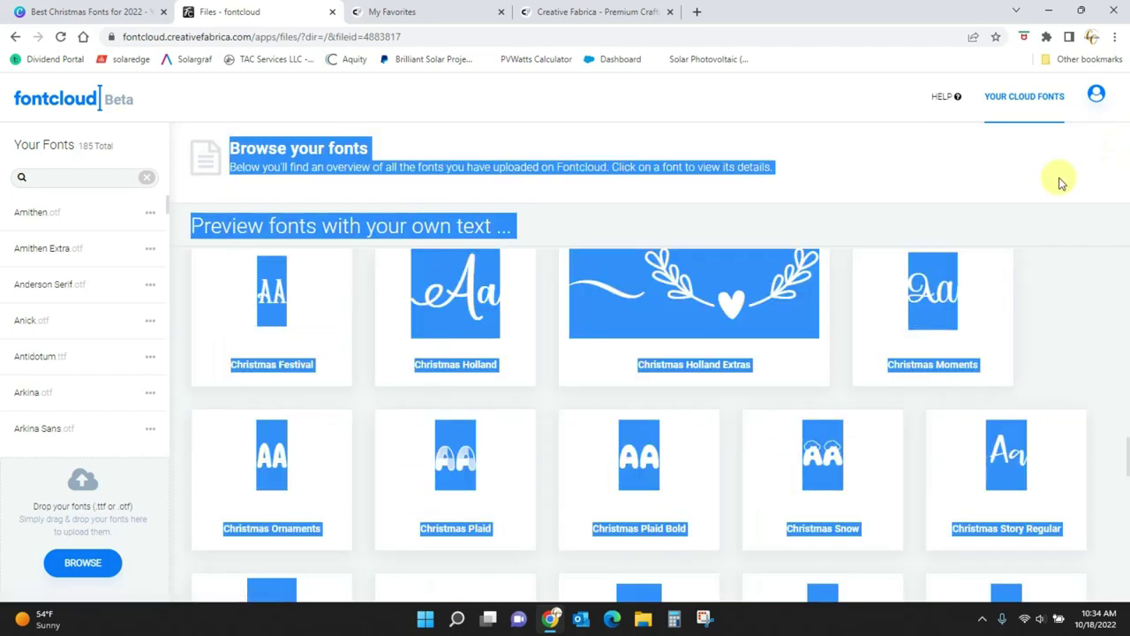
{"action": "left_click", "coordinate": [1051, 237]}
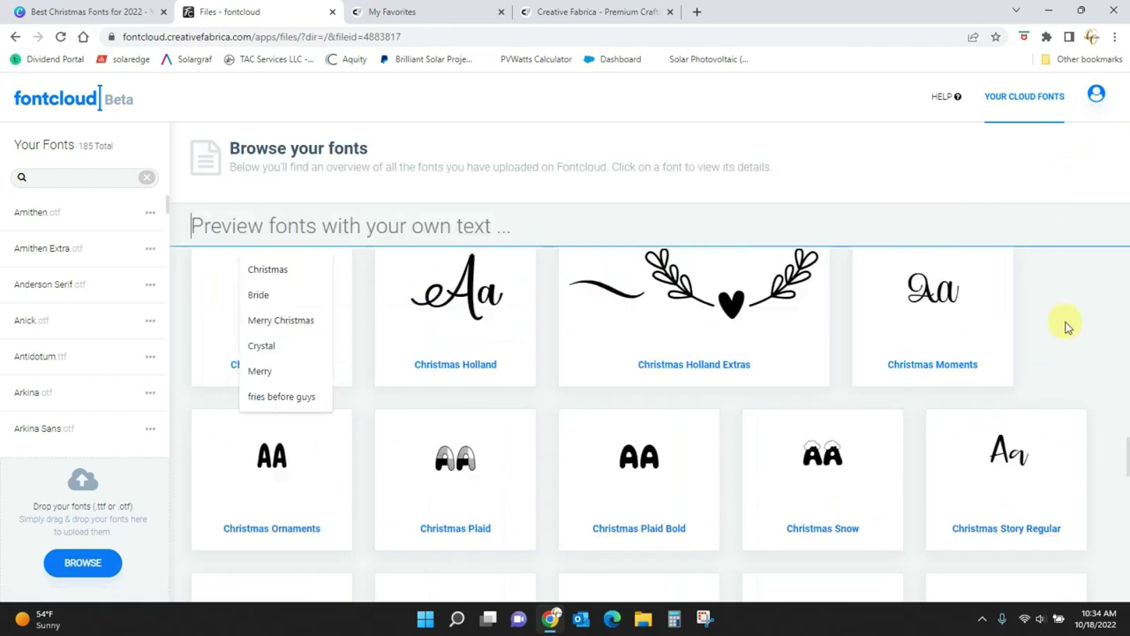
{"action": "scroll", "coordinate": [1092, 347], "scroll_direction": "down", "scroll_amount": 10}
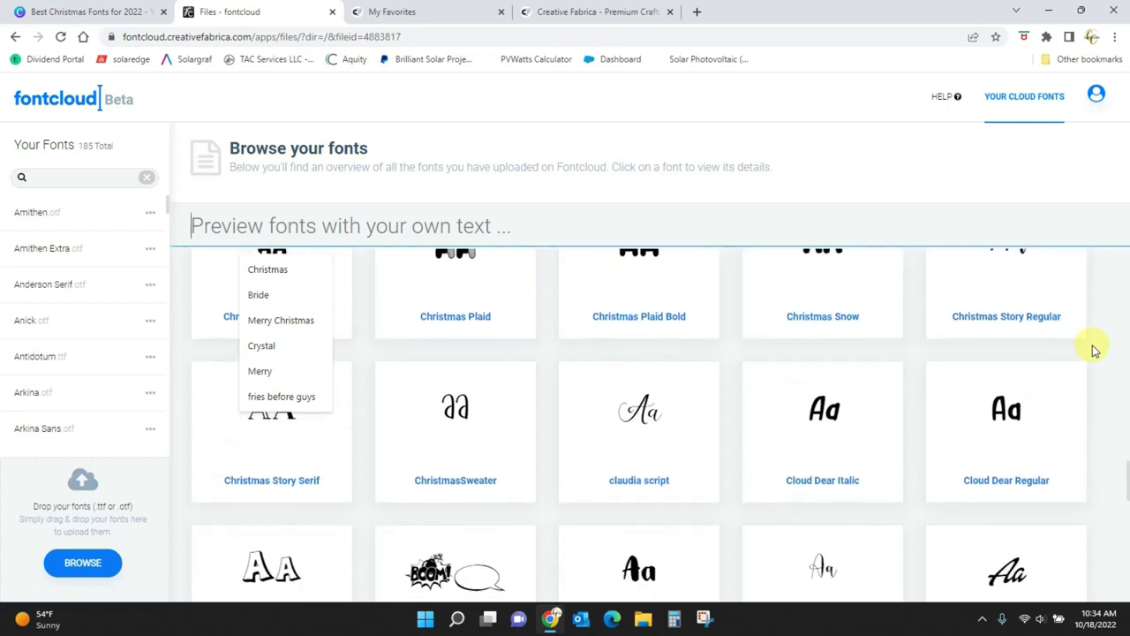
{"action": "scroll", "coordinate": [1109, 363], "scroll_direction": "down", "scroll_amount": 5}
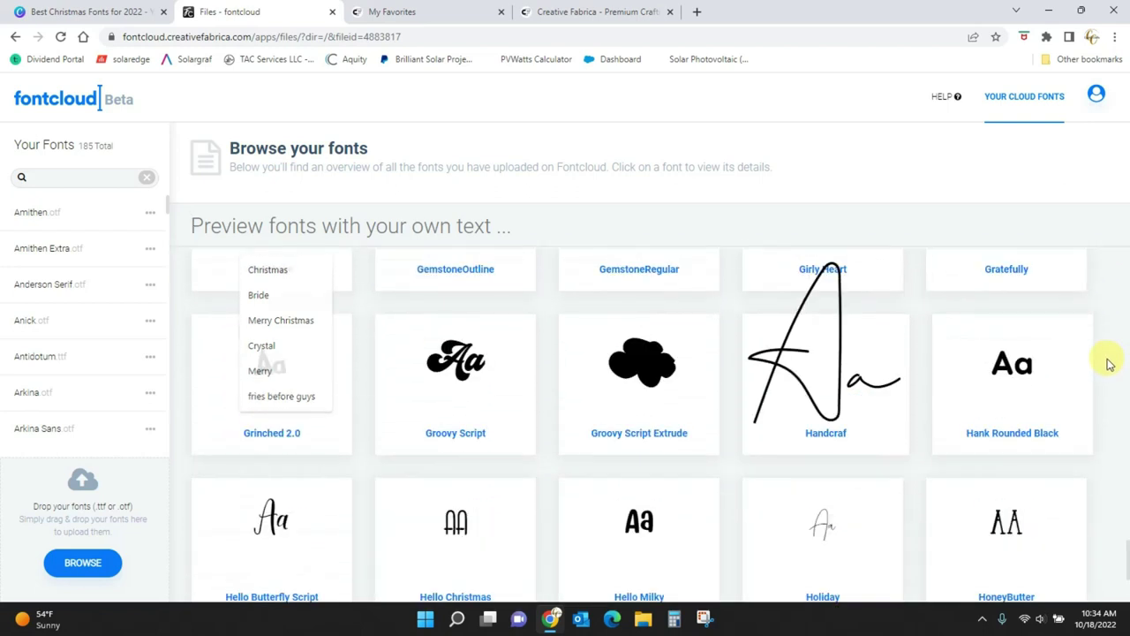
{"action": "scroll", "coordinate": [1109, 364], "scroll_direction": "down", "scroll_amount": 3}
{"action": "scroll", "coordinate": [1110, 366], "scroll_direction": "down", "scroll_amount": 3}
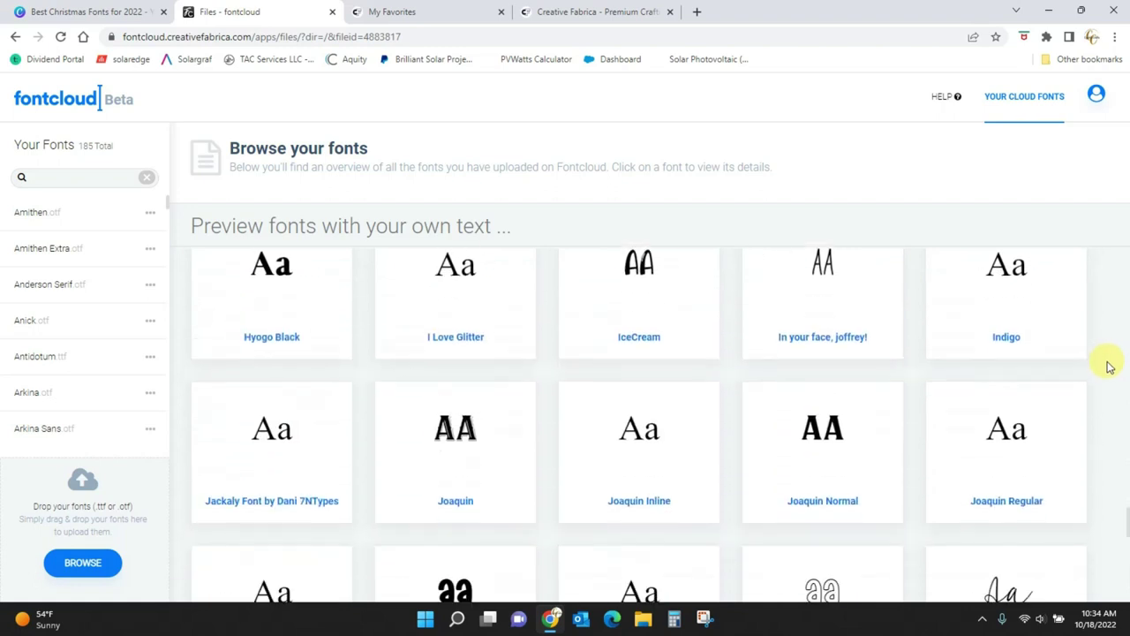
{"action": "scroll", "coordinate": [1110, 367], "scroll_direction": "down", "scroll_amount": 9}
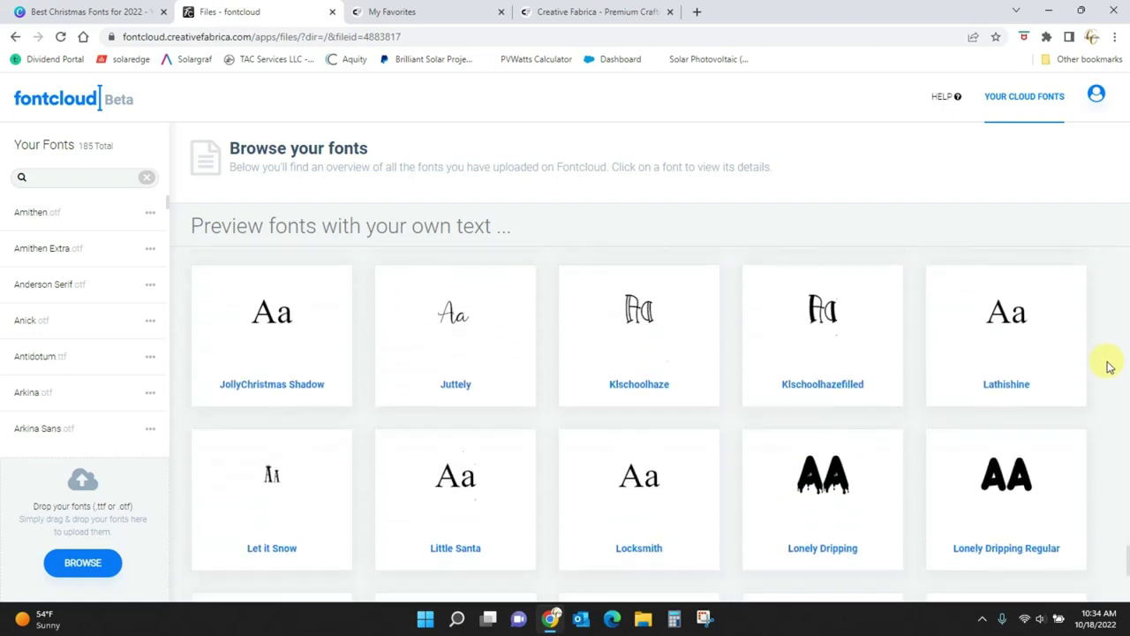
- Open the Samantha Upright font details (891 KB, 2715 glyphs) and scroll into its glyphs
{"action": "left_click", "coordinate": [870, 383]}
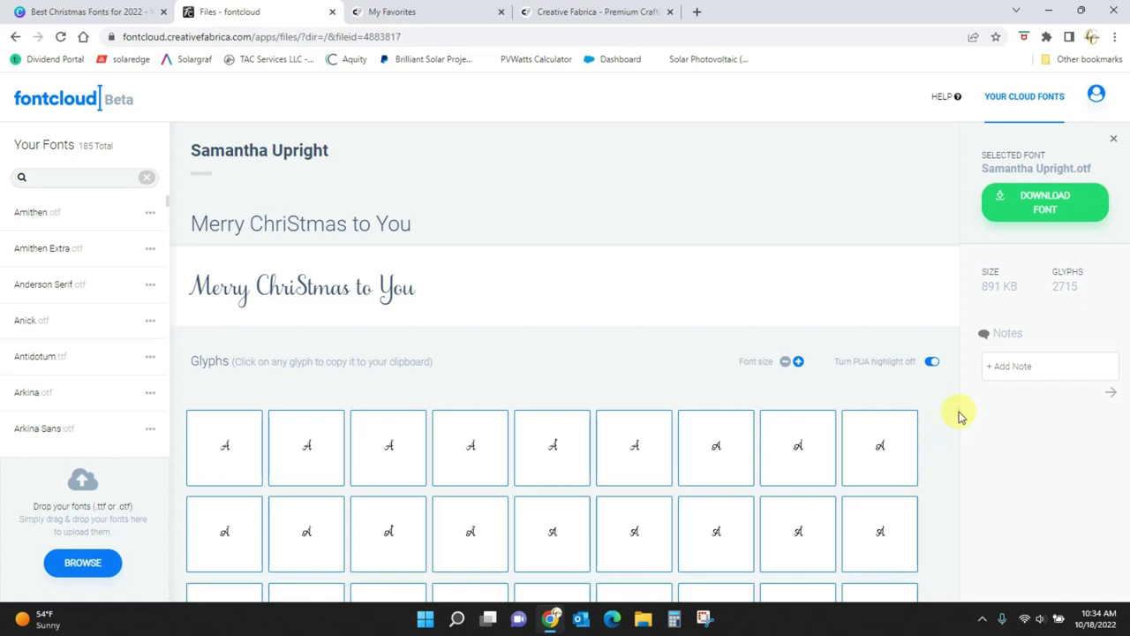
{"action": "scroll", "coordinate": [961, 417], "scroll_direction": "down", "scroll_amount": 3}
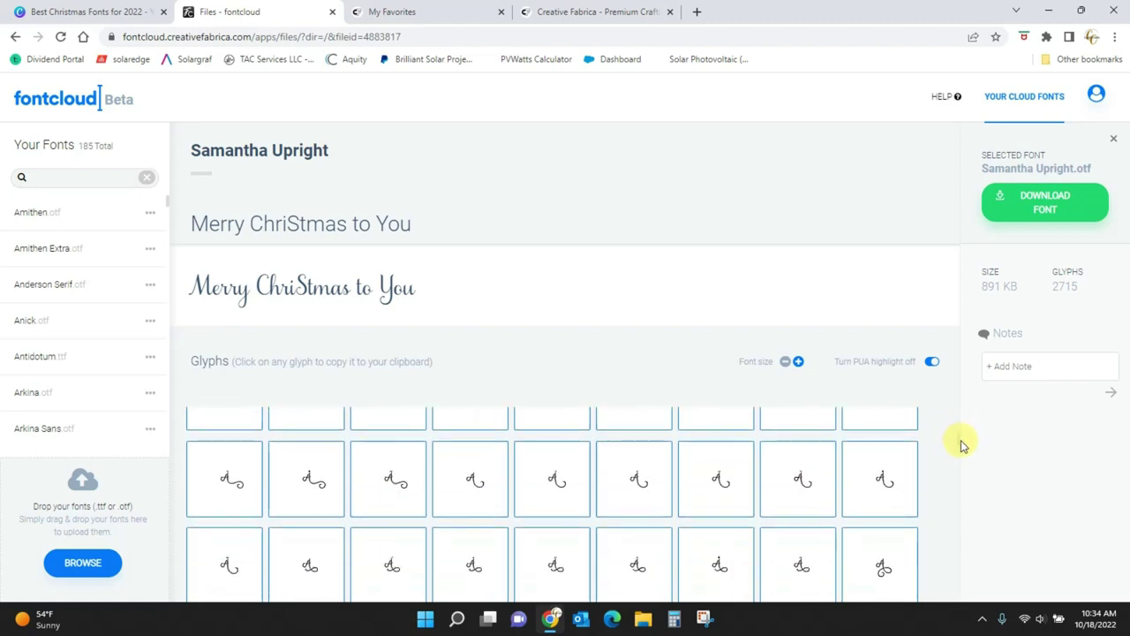
{"action": "scroll", "coordinate": [963, 449], "scroll_direction": "down", "scroll_amount": 5}
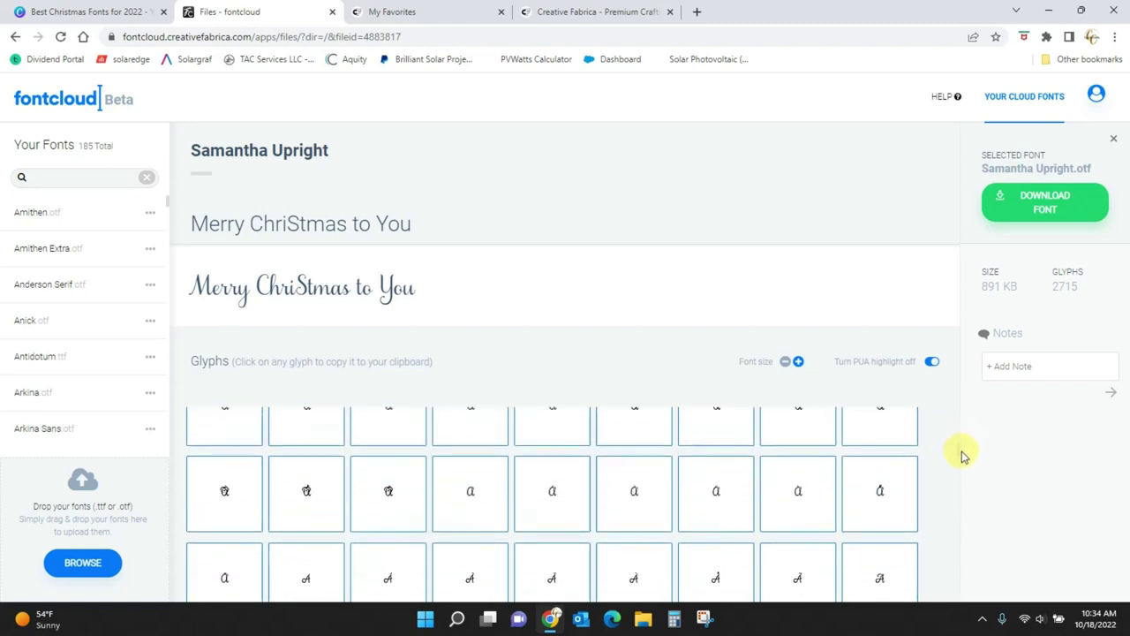
{"action": "scroll", "coordinate": [963, 459], "scroll_direction": "down", "scroll_amount": 6}
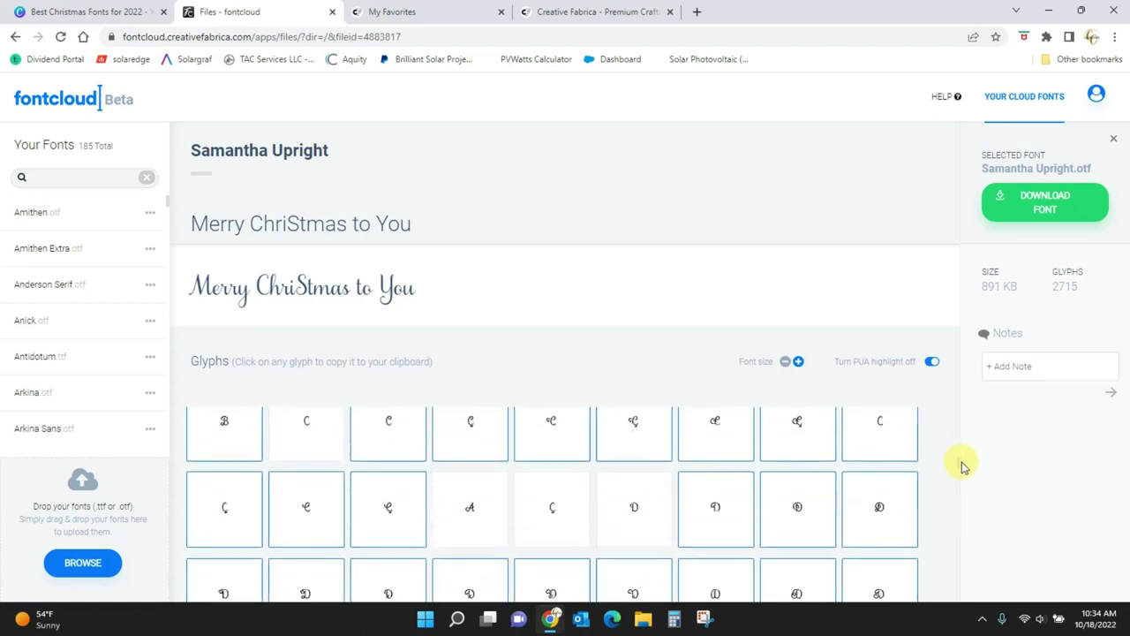
{"action": "scroll", "coordinate": [962, 481], "scroll_direction": "down", "scroll_amount": 6}
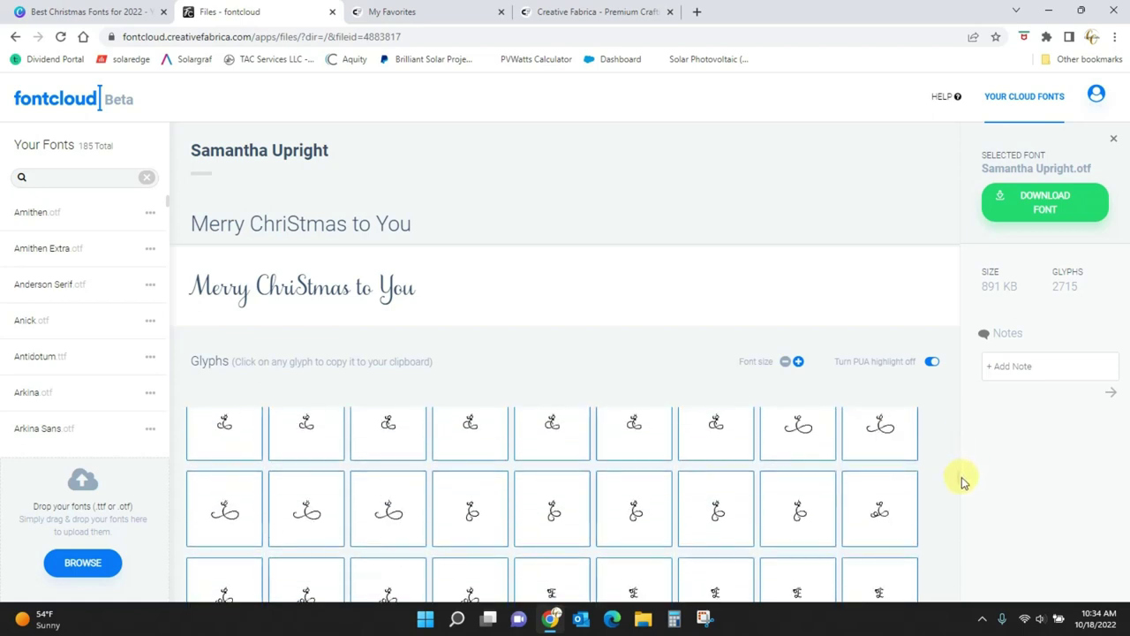
{"action": "scroll", "coordinate": [963, 490], "scroll_direction": "down", "scroll_amount": 6}
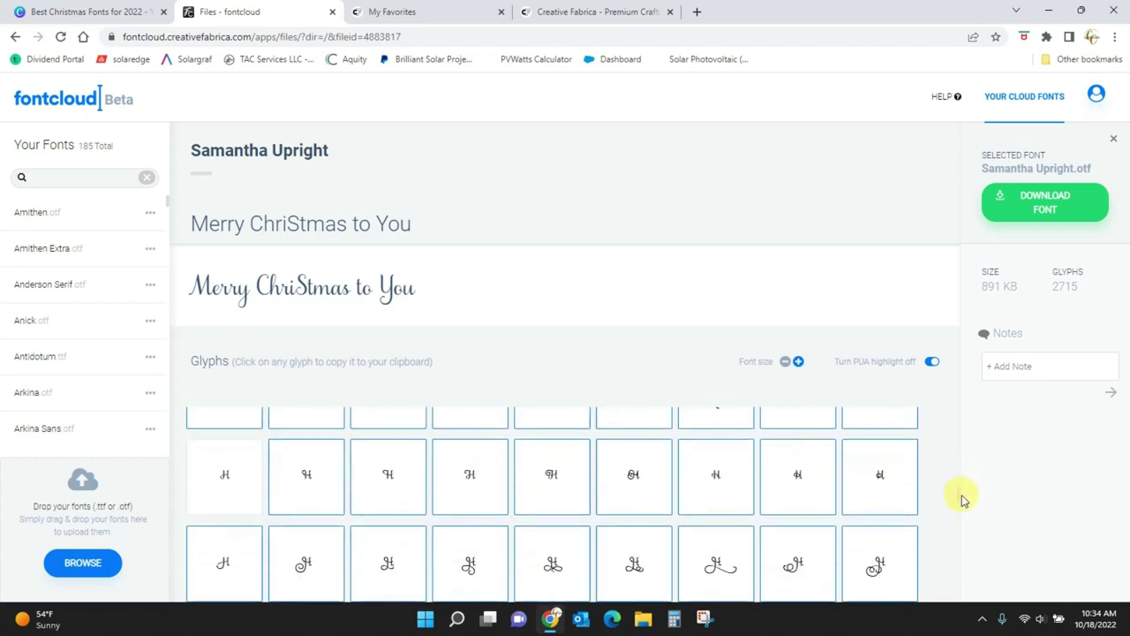
- Scroll past the swash letters to the word-ligature glyphs such as Mrs., Monday and Notes
{"action": "scroll", "coordinate": [963, 507], "scroll_direction": "down", "scroll_amount": 3}
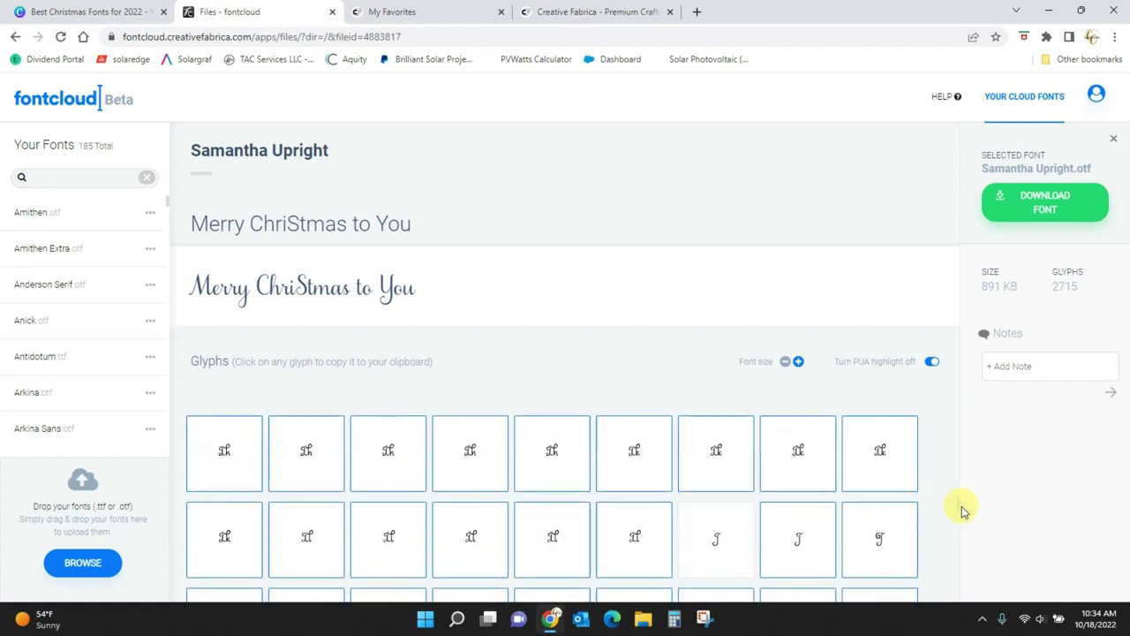
{"action": "scroll", "coordinate": [963, 512], "scroll_direction": "down", "scroll_amount": 2}
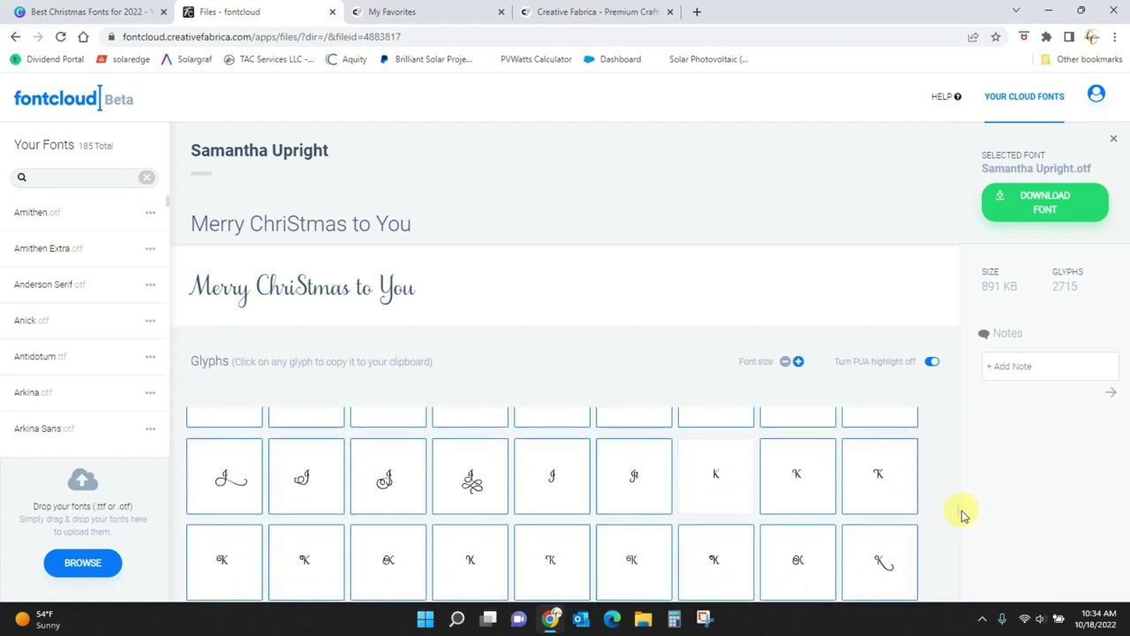
{"action": "scroll", "coordinate": [963, 517], "scroll_direction": "down", "scroll_amount": 3}
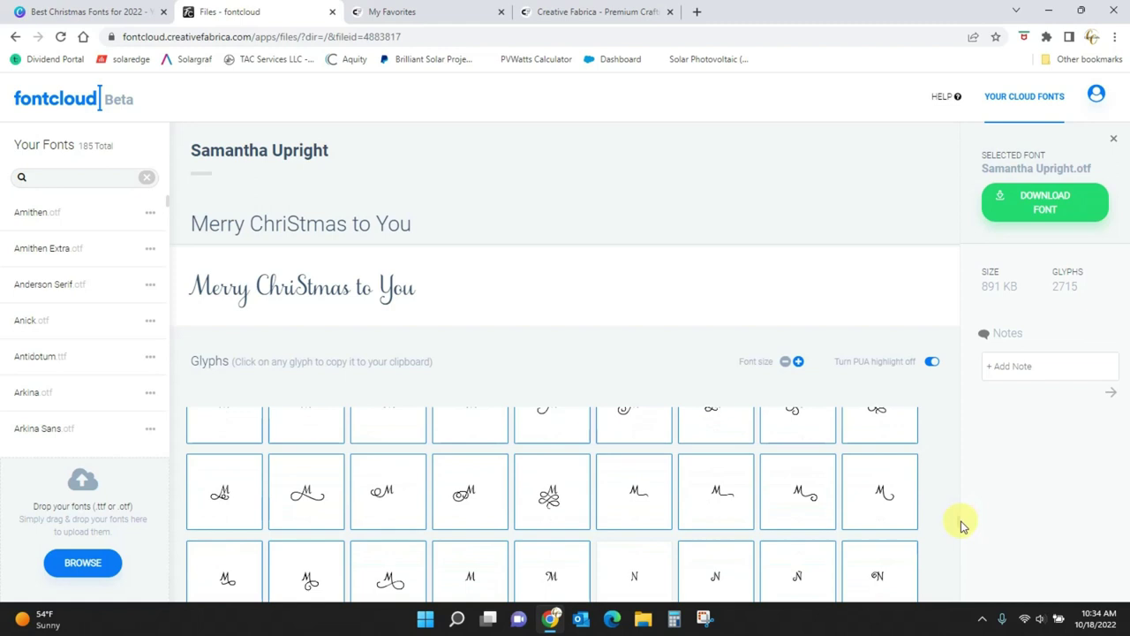
{"action": "scroll", "coordinate": [962, 525], "scroll_direction": "down", "scroll_amount": 10}
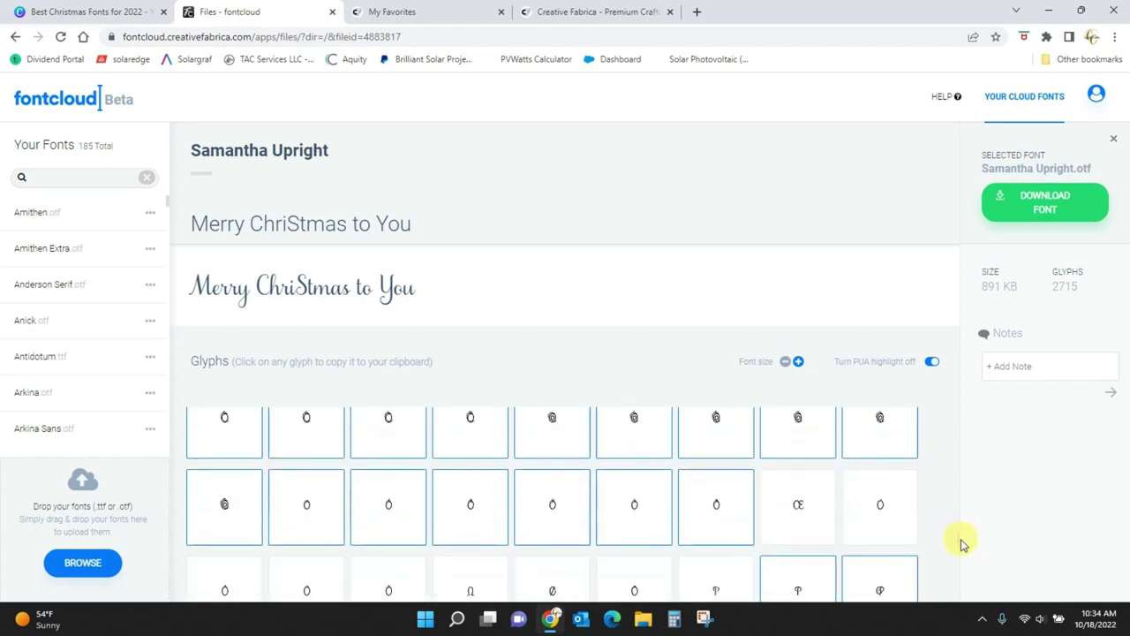
{"action": "scroll", "coordinate": [960, 558], "scroll_direction": "down", "scroll_amount": 10}
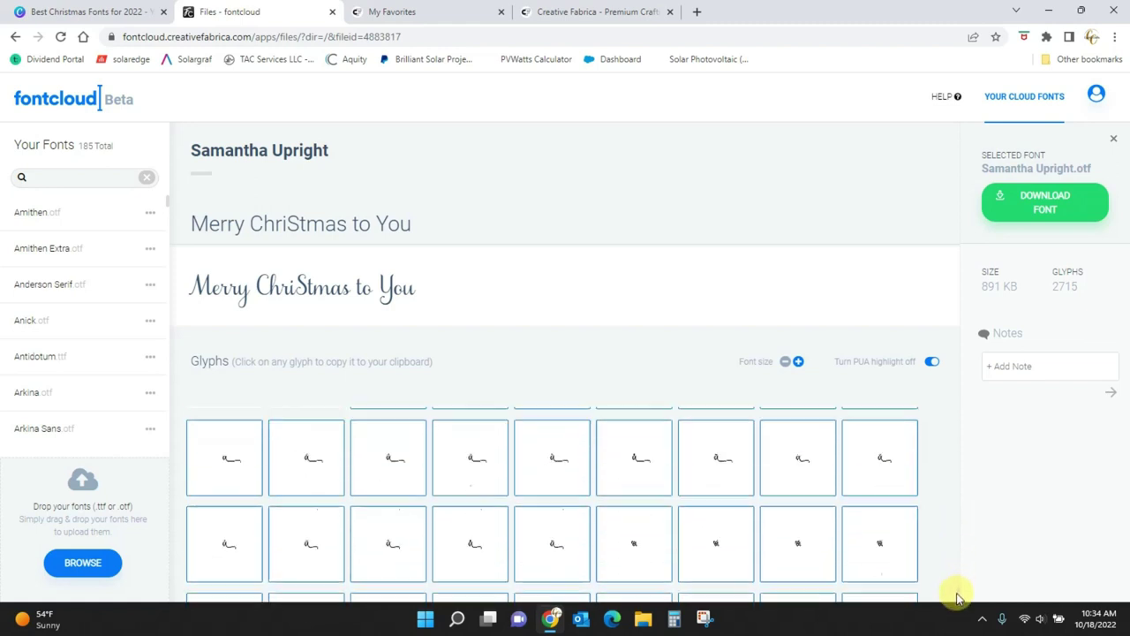
{"action": "scroll", "coordinate": [958, 614], "scroll_direction": "down", "scroll_amount": 8}
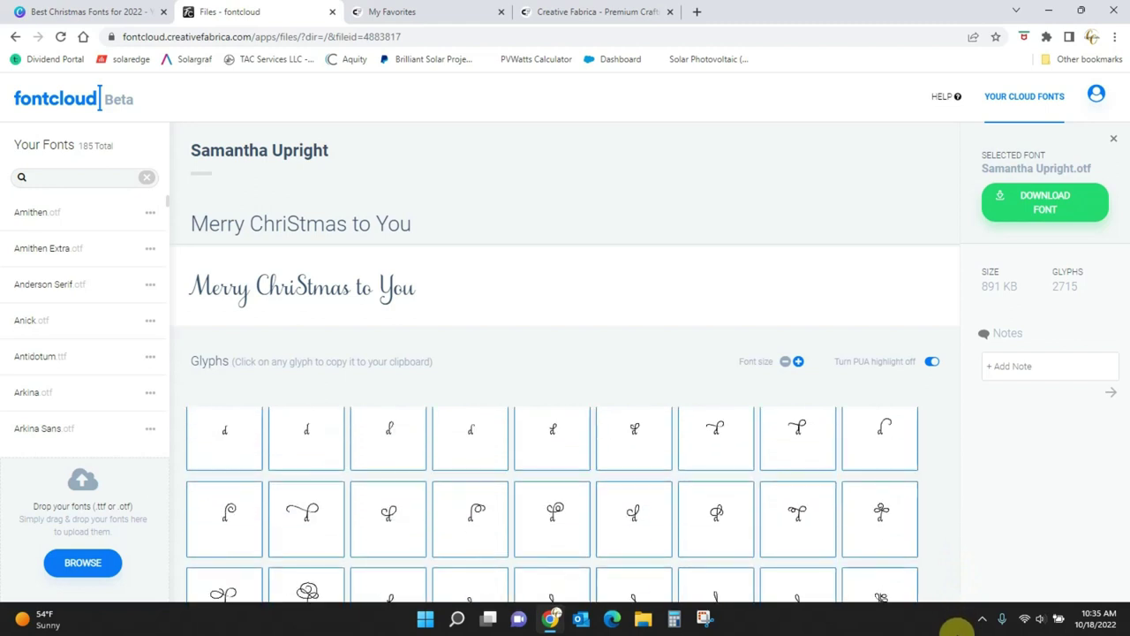
{"action": "scroll", "coordinate": [943, 548], "scroll_direction": "down", "scroll_amount": 8}
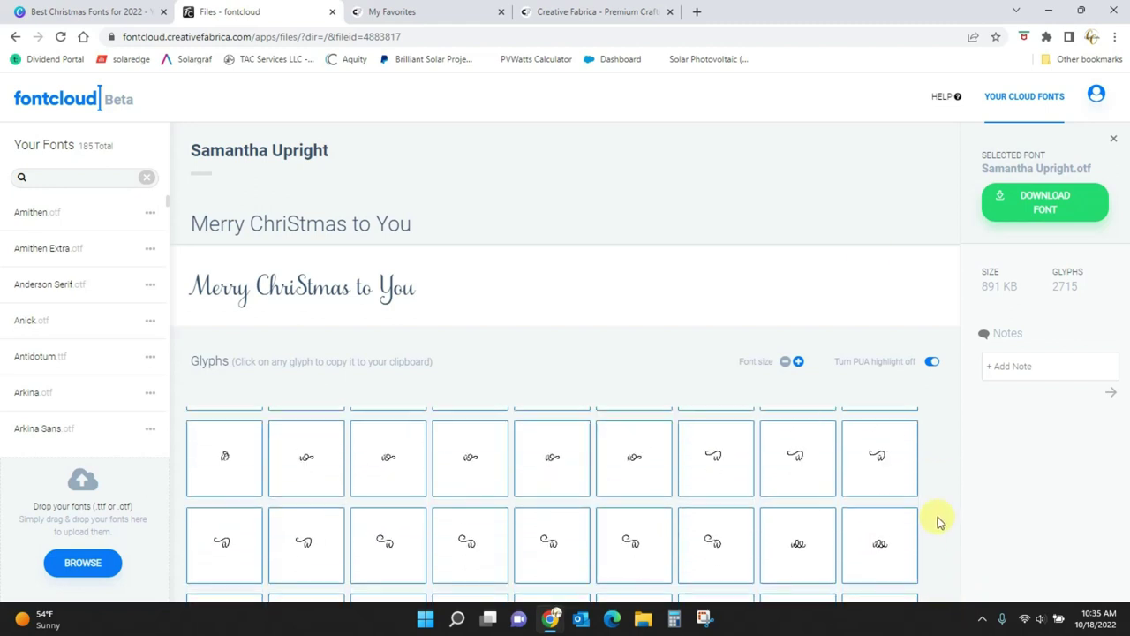
- Enlarge the Samantha Upright glyph previews to three per row using Font size + twice
{"action": "left_click", "coordinate": [799, 364]}
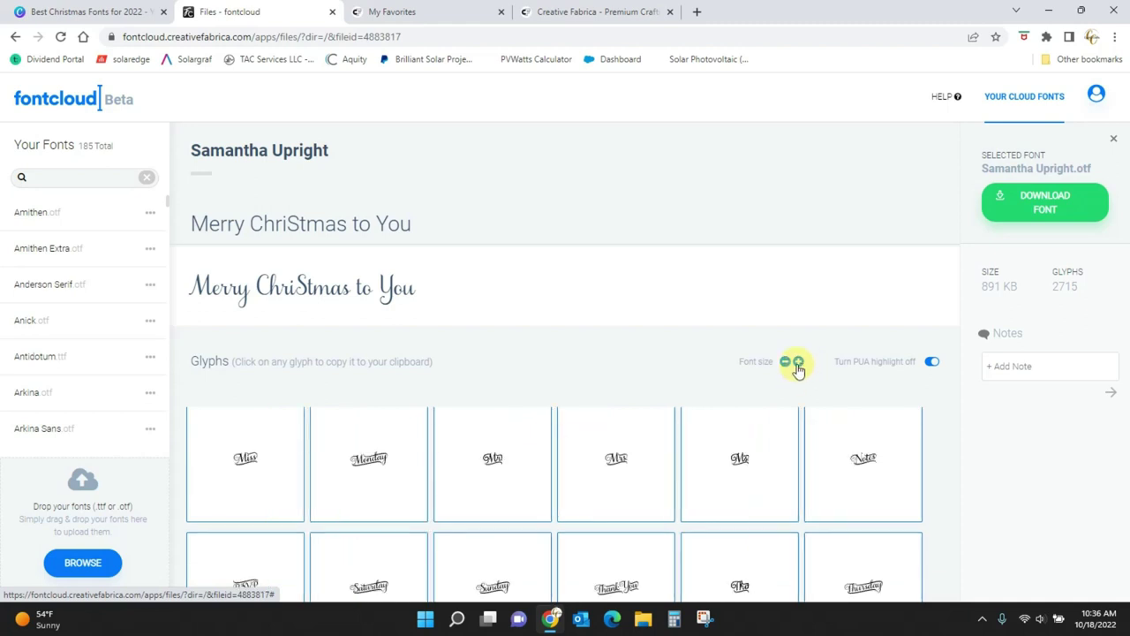
{"action": "left_click", "coordinate": [800, 363]}
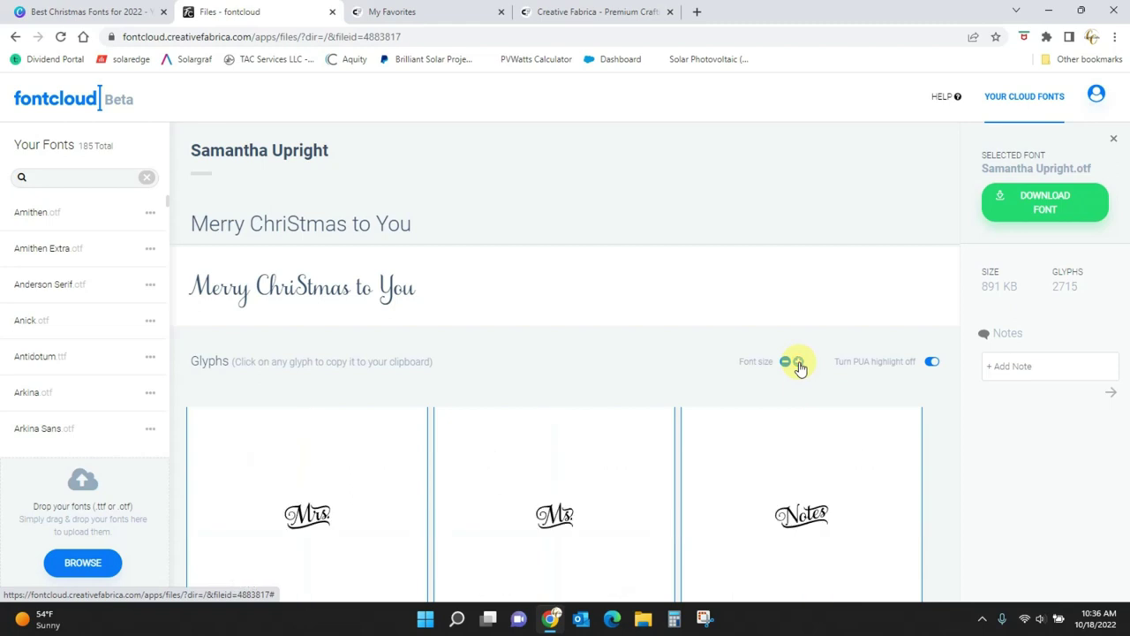
{"action": "scroll", "coordinate": [940, 482], "scroll_direction": "down", "scroll_amount": 3}
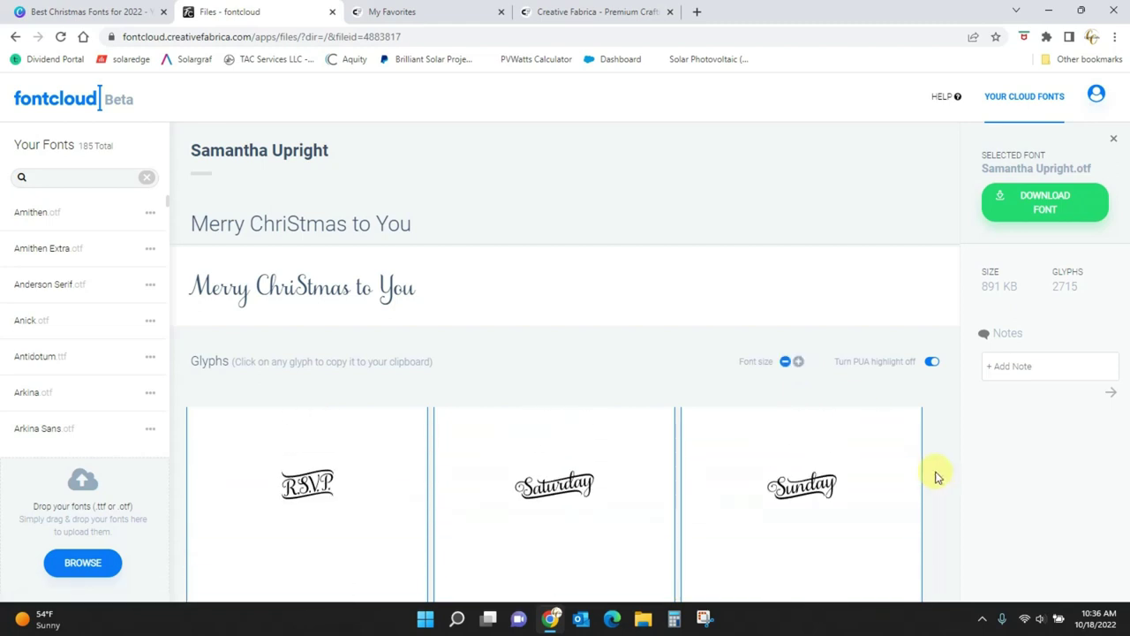
{"action": "scroll", "coordinate": [938, 477], "scroll_direction": "down", "scroll_amount": 5}
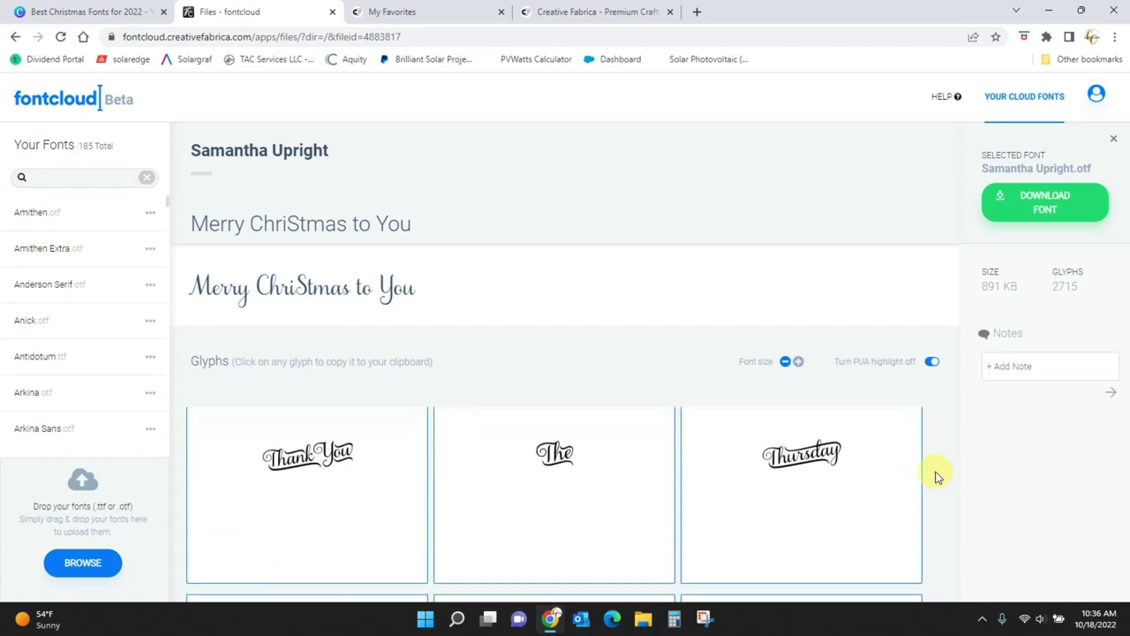
{"action": "scroll", "coordinate": [938, 477], "scroll_direction": "down", "scroll_amount": 1}
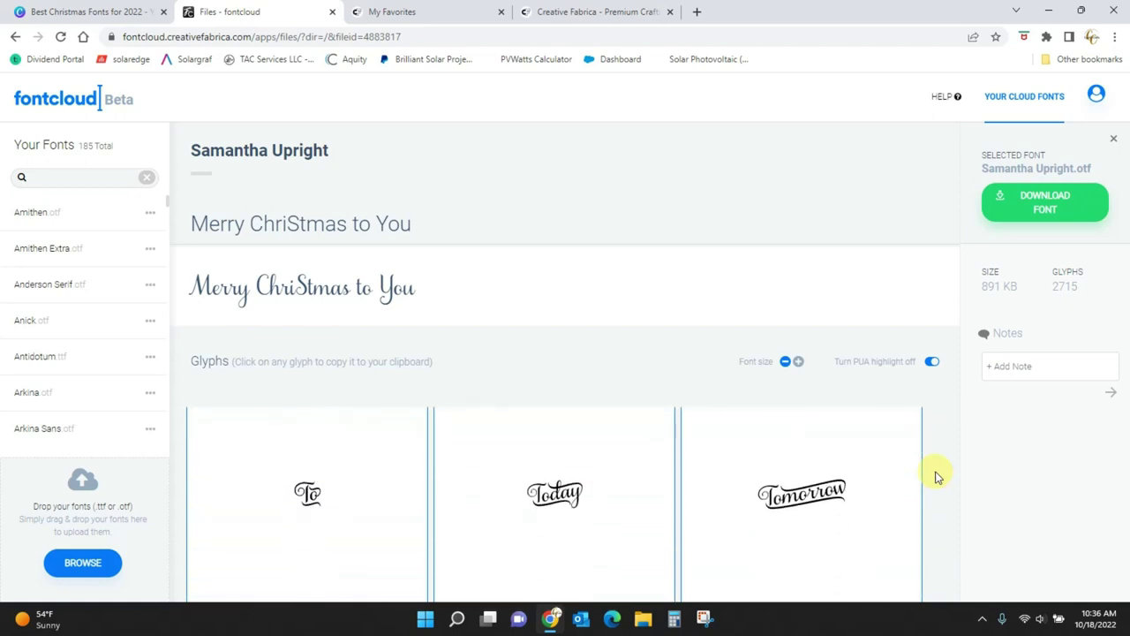
{"action": "scroll", "coordinate": [938, 477], "scroll_direction": "down", "scroll_amount": 3}
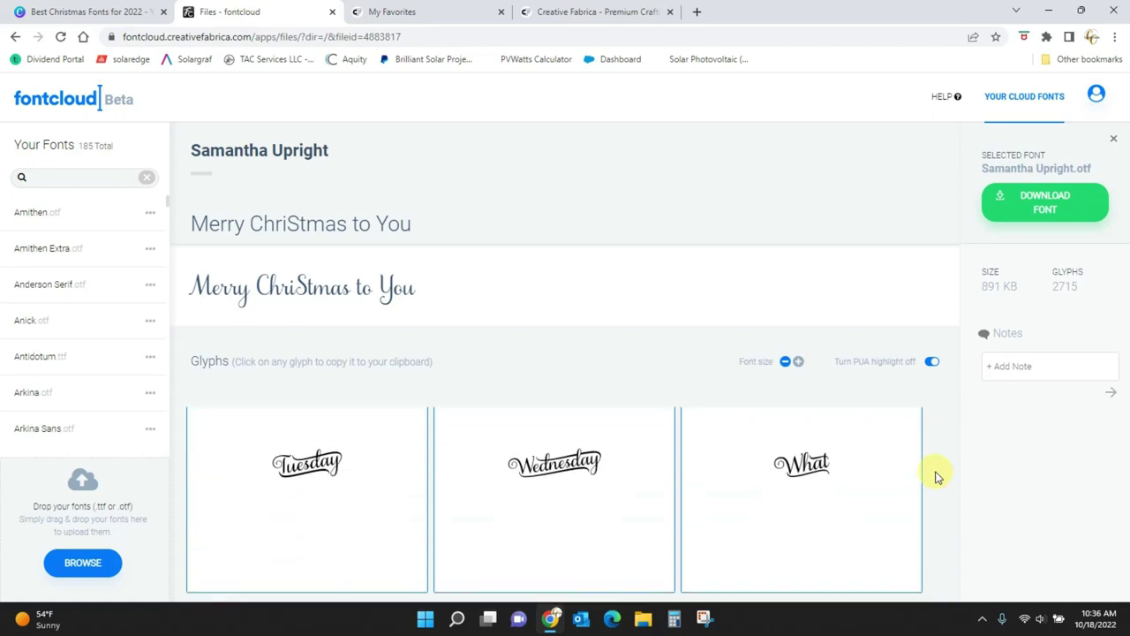
{"action": "scroll", "coordinate": [938, 477], "scroll_direction": "down", "scroll_amount": 5}
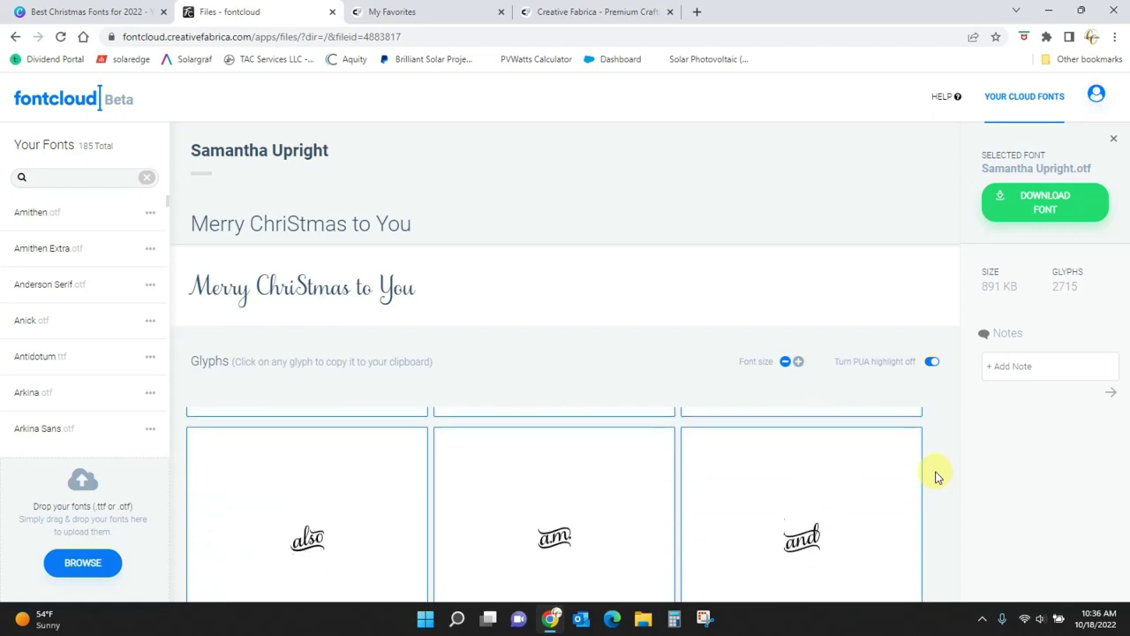
{"action": "scroll", "coordinate": [938, 477], "scroll_direction": "down", "scroll_amount": 1}
- Scroll down through the enlarged glyphs to the banner and flourish ornament glyphs
{"action": "scroll", "coordinate": [938, 477], "scroll_direction": "down", "scroll_amount": 4}
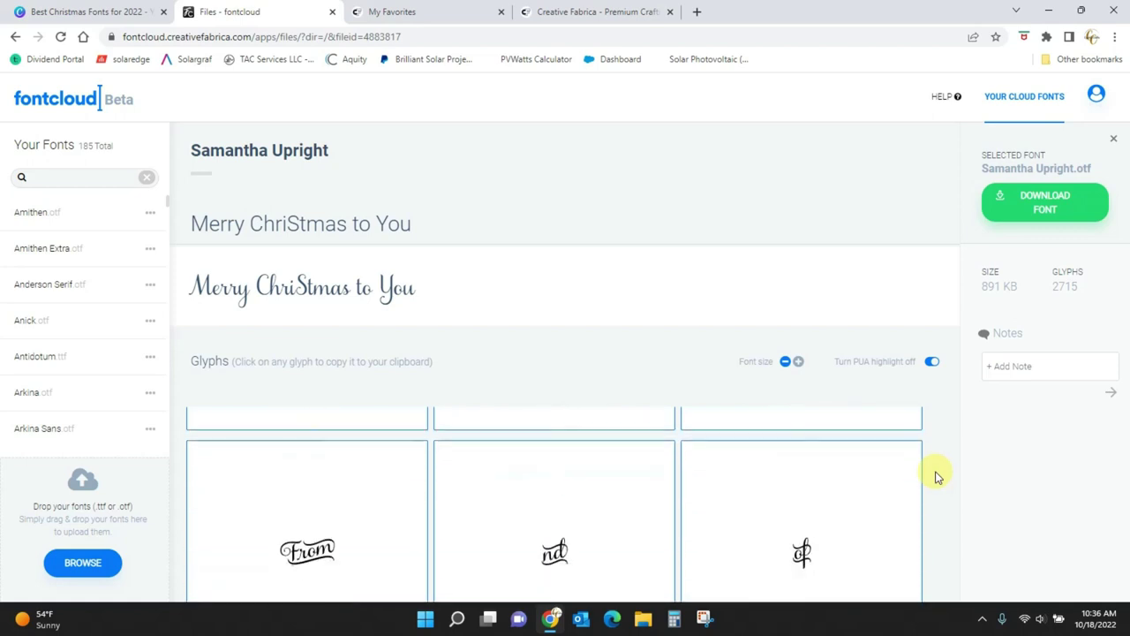
{"action": "scroll", "coordinate": [938, 477], "scroll_direction": "down", "scroll_amount": 3}
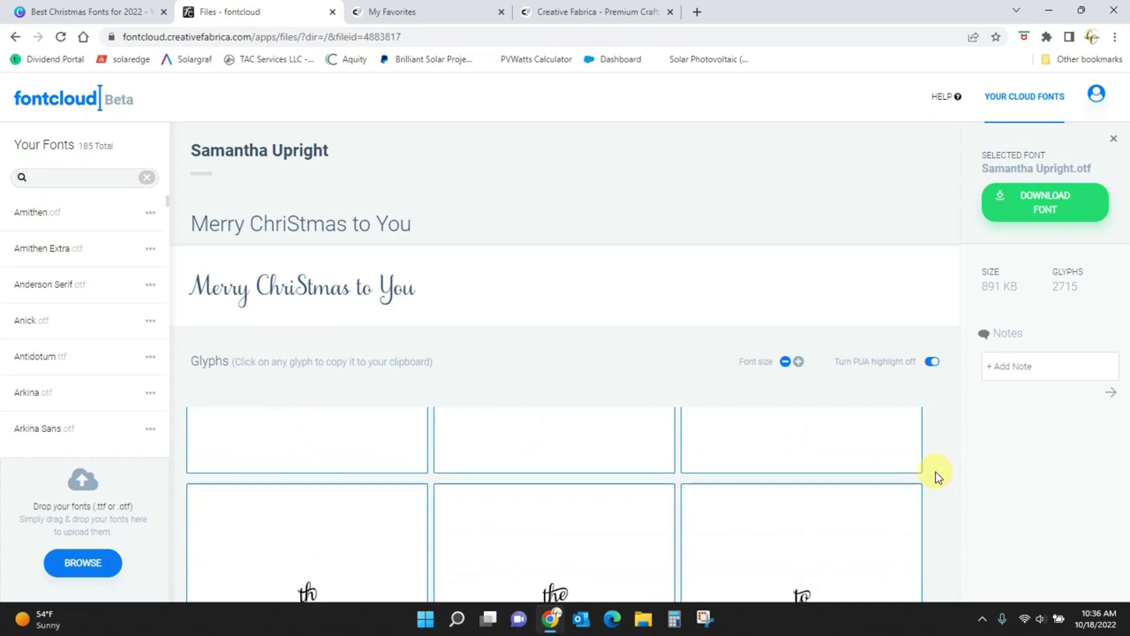
{"action": "scroll", "coordinate": [938, 477], "scroll_direction": "down", "scroll_amount": 3}
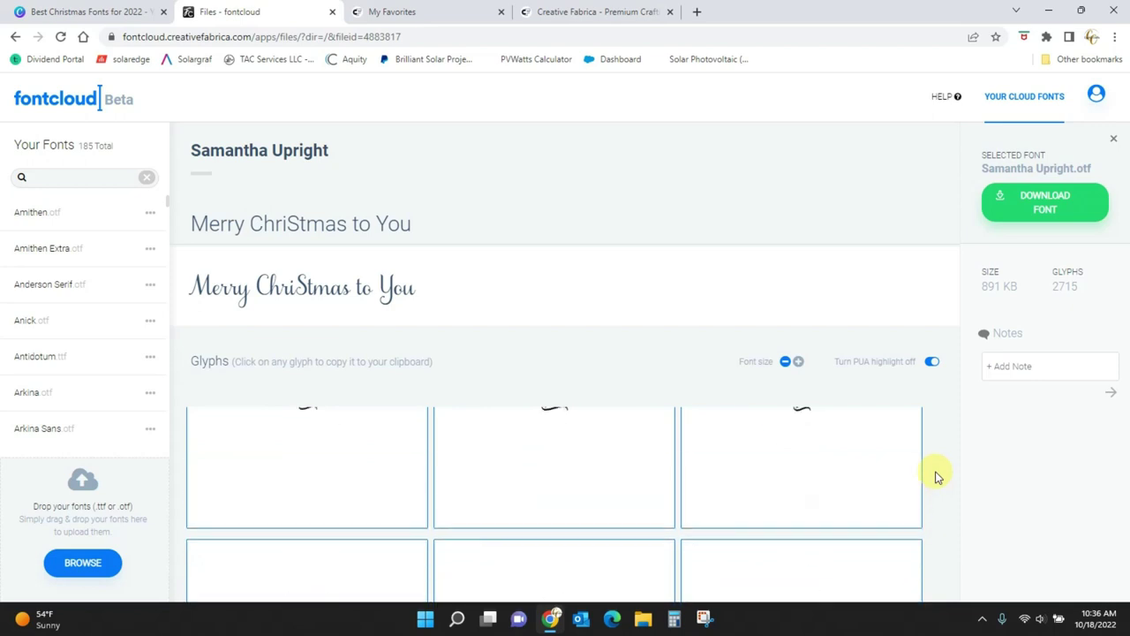
{"action": "scroll", "coordinate": [938, 477], "scroll_direction": "down", "scroll_amount": 3}
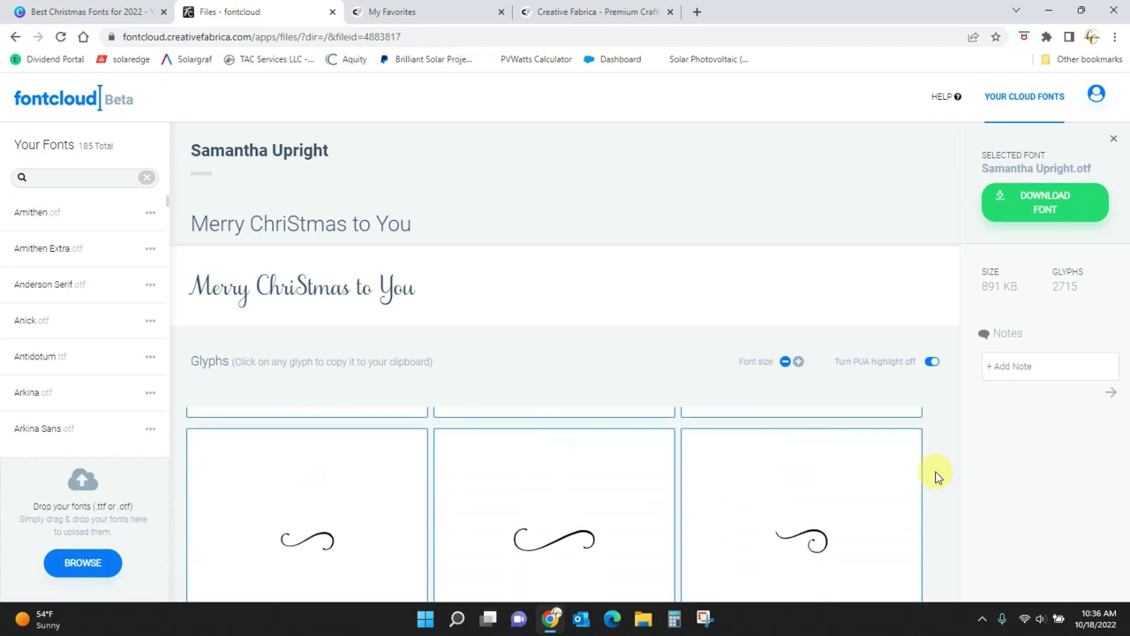
{"action": "scroll", "coordinate": [938, 476], "scroll_direction": "down", "scroll_amount": 3}
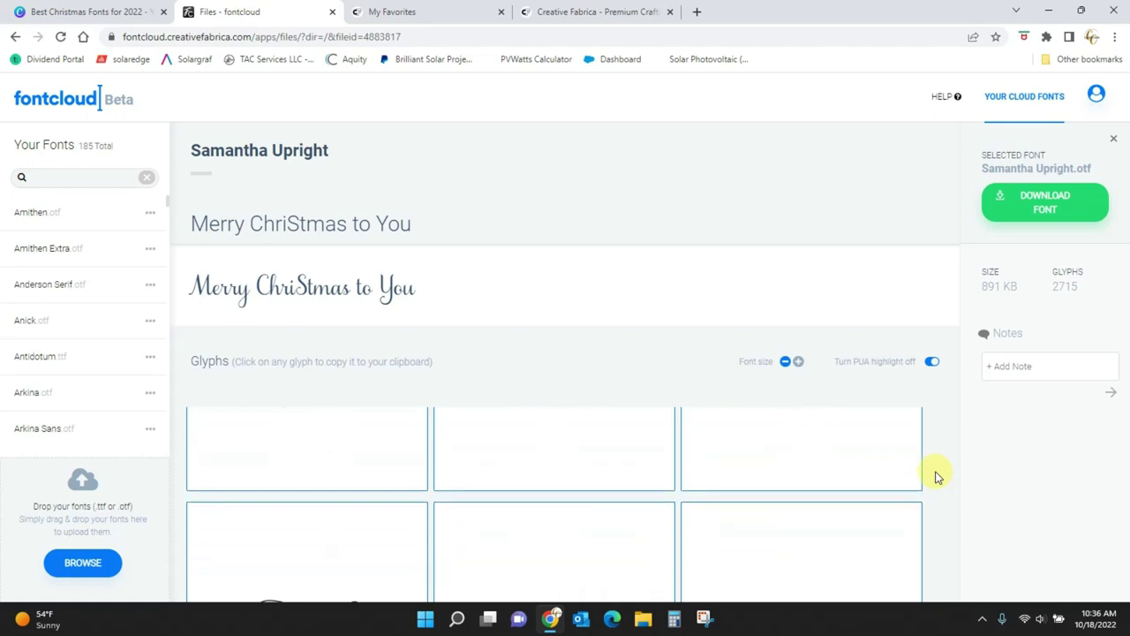
{"action": "scroll", "coordinate": [938, 477], "scroll_direction": "down", "scroll_amount": 3}
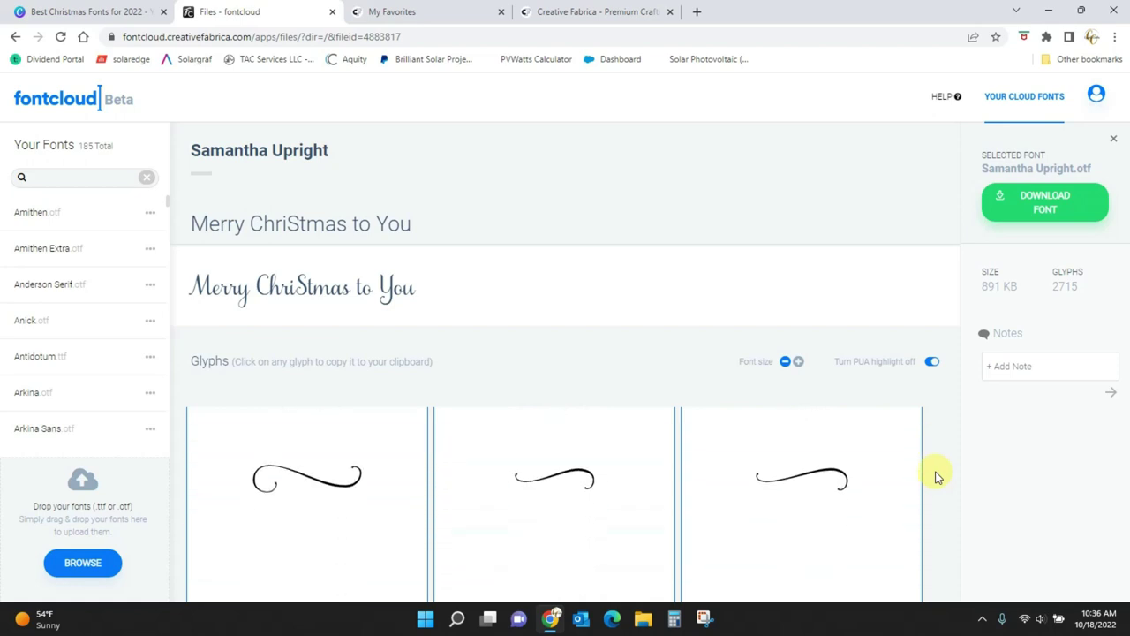
{"action": "scroll", "coordinate": [938, 477], "scroll_direction": "down", "scroll_amount": 5}
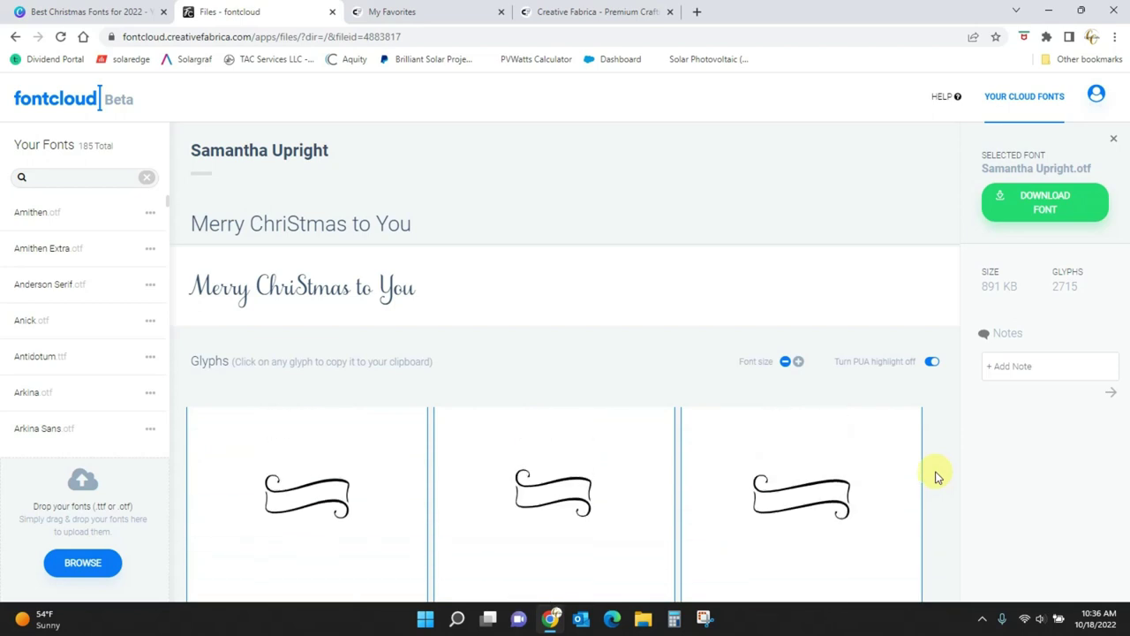
{"action": "scroll", "coordinate": [938, 477], "scroll_direction": "down", "scroll_amount": 5}
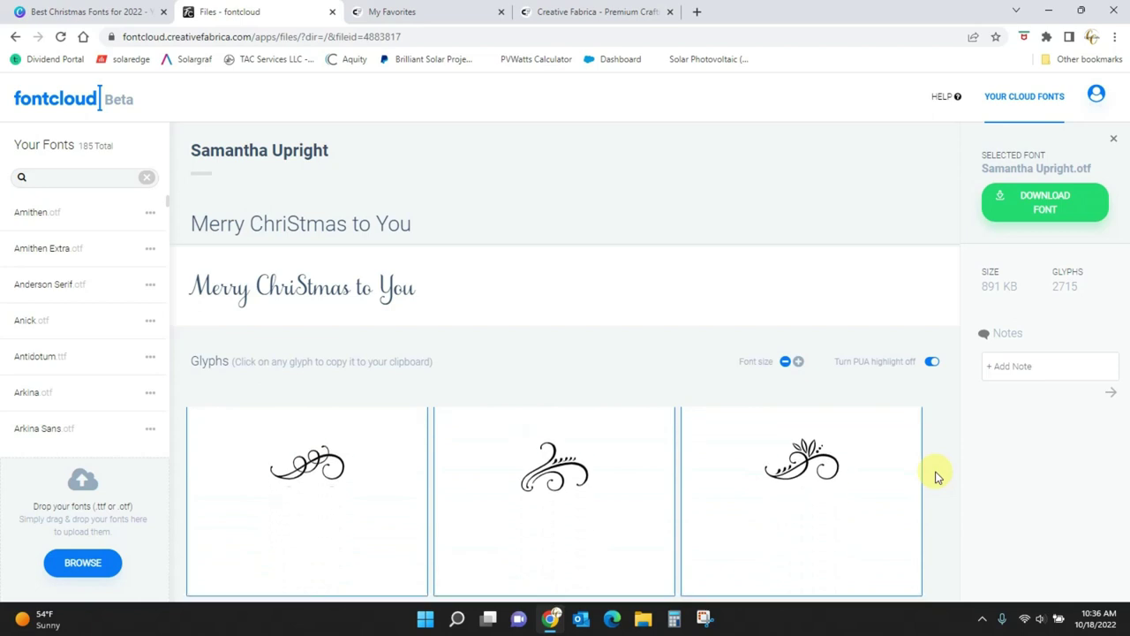
{"action": "scroll", "coordinate": [938, 477], "scroll_direction": "down", "scroll_amount": 2}
{"action": "scroll", "coordinate": [938, 477], "scroll_direction": "down", "scroll_amount": 8}
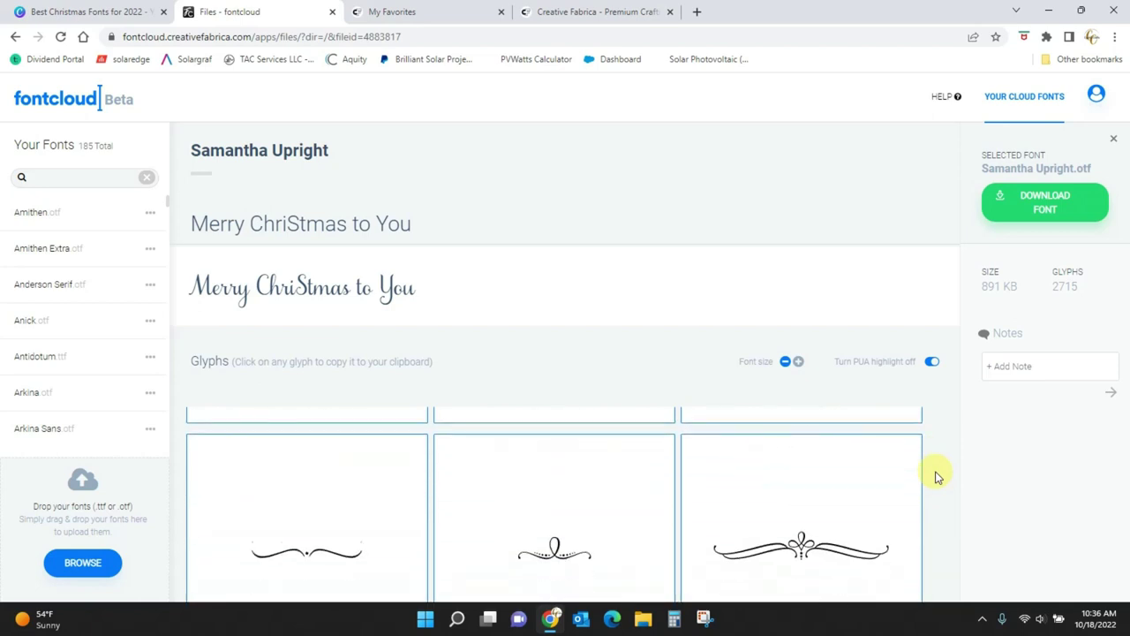
{"action": "scroll", "coordinate": [938, 477], "scroll_direction": "down", "scroll_amount": 2}
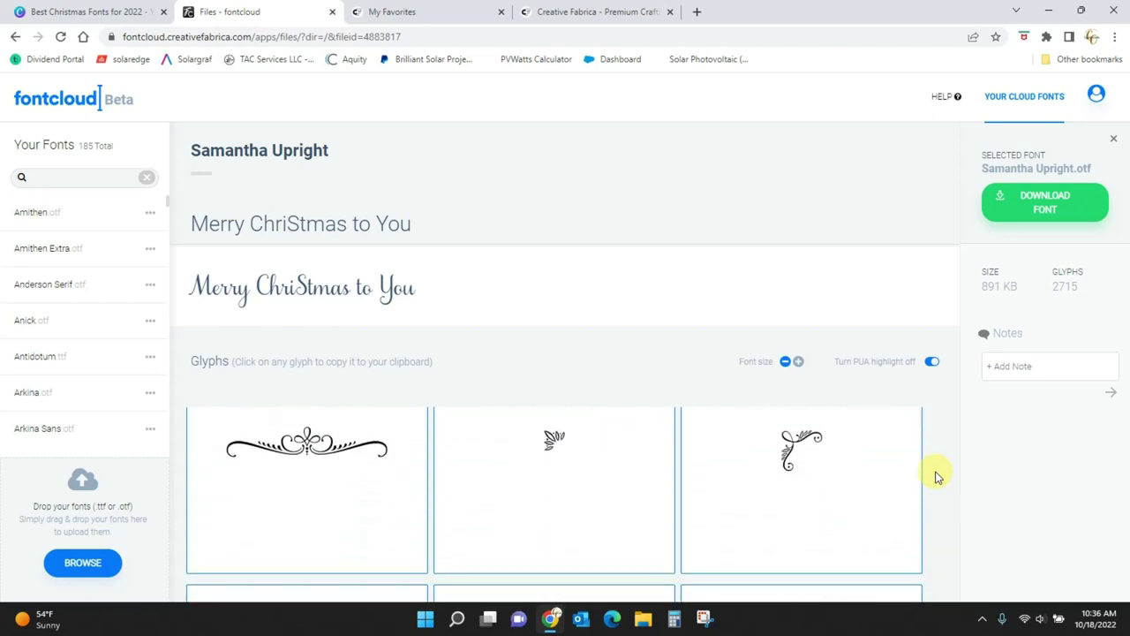
{"action": "scroll", "coordinate": [938, 477], "scroll_direction": "down", "scroll_amount": 3}
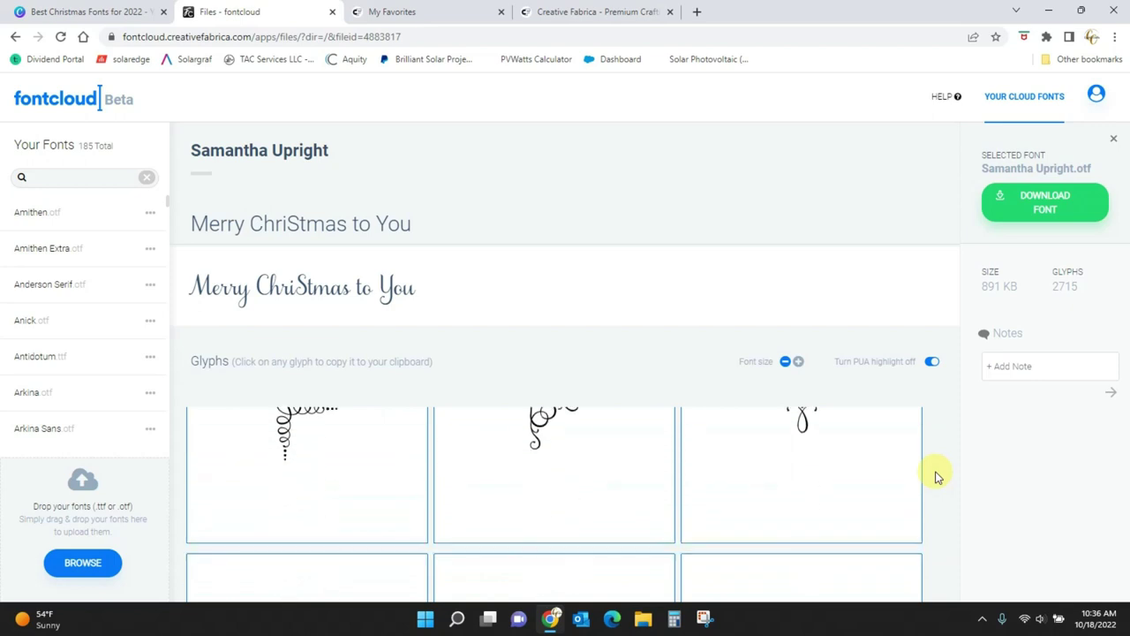
{"action": "left_click", "coordinate": [432, 25]}
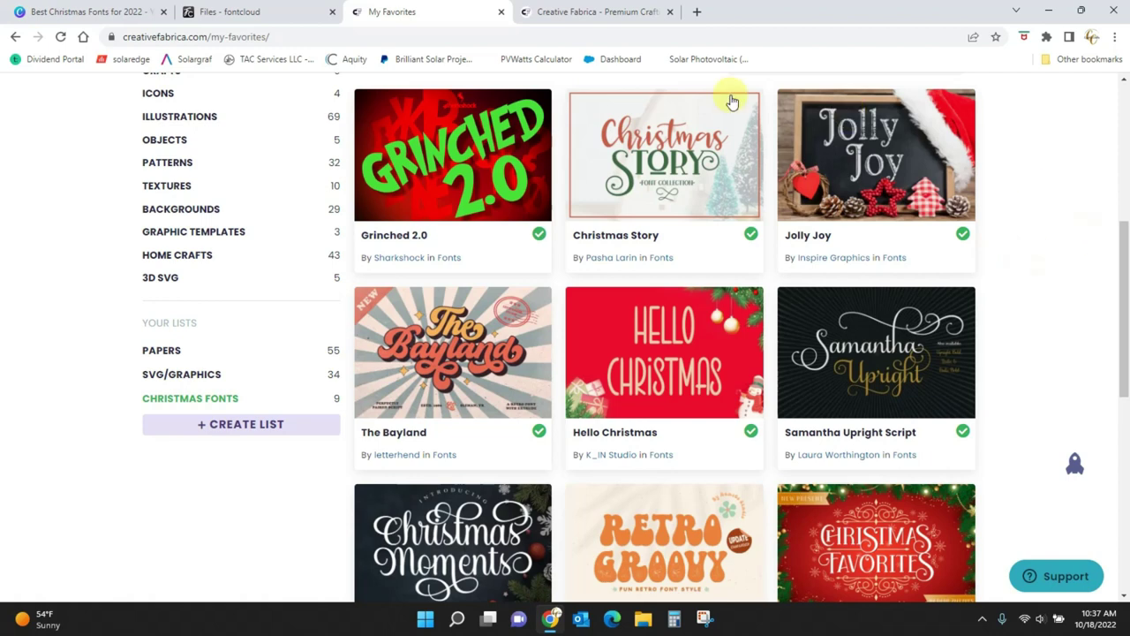
{"action": "mouse_move", "coordinate": [424, 183]}
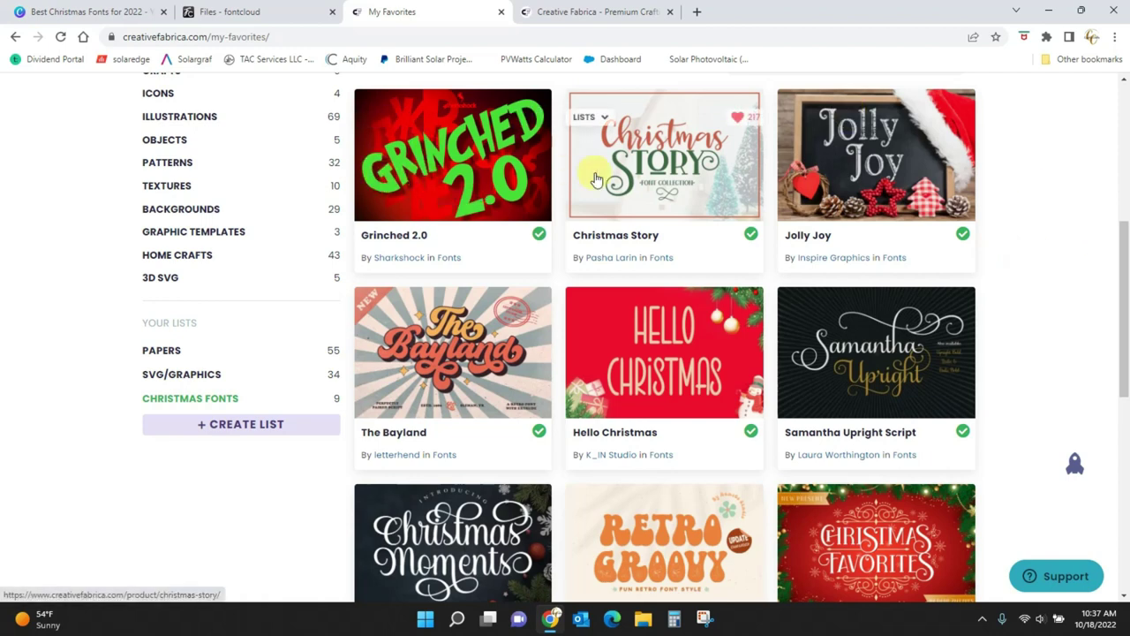
{"action": "mouse_move", "coordinate": [794, 175]}
{"action": "mouse_move", "coordinate": [826, 355]}
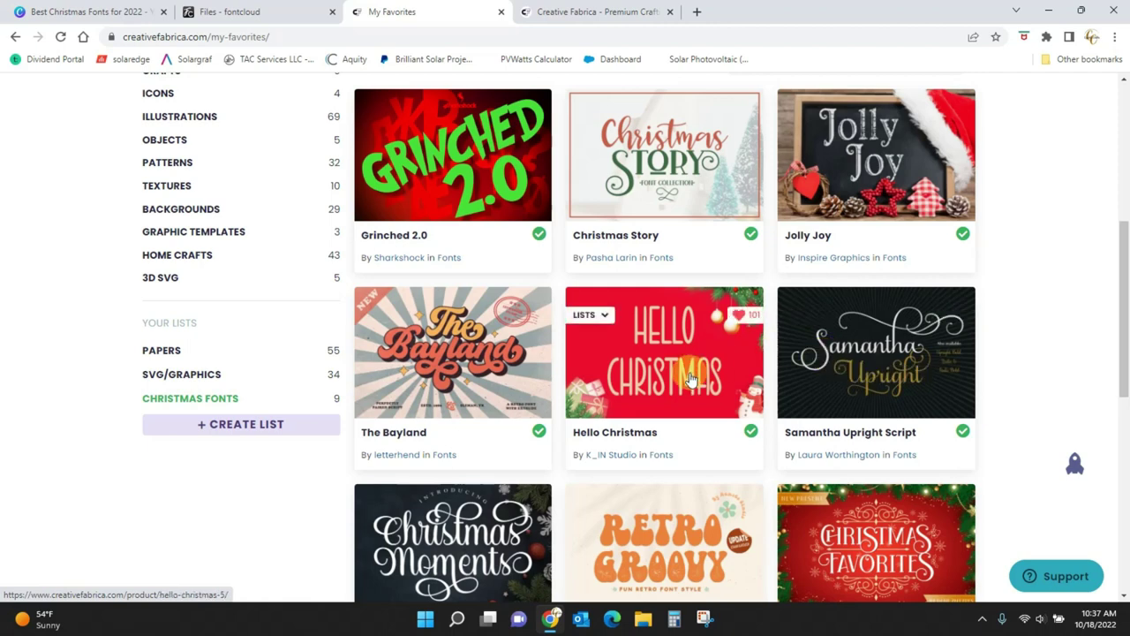
{"action": "mouse_move", "coordinate": [473, 384]}
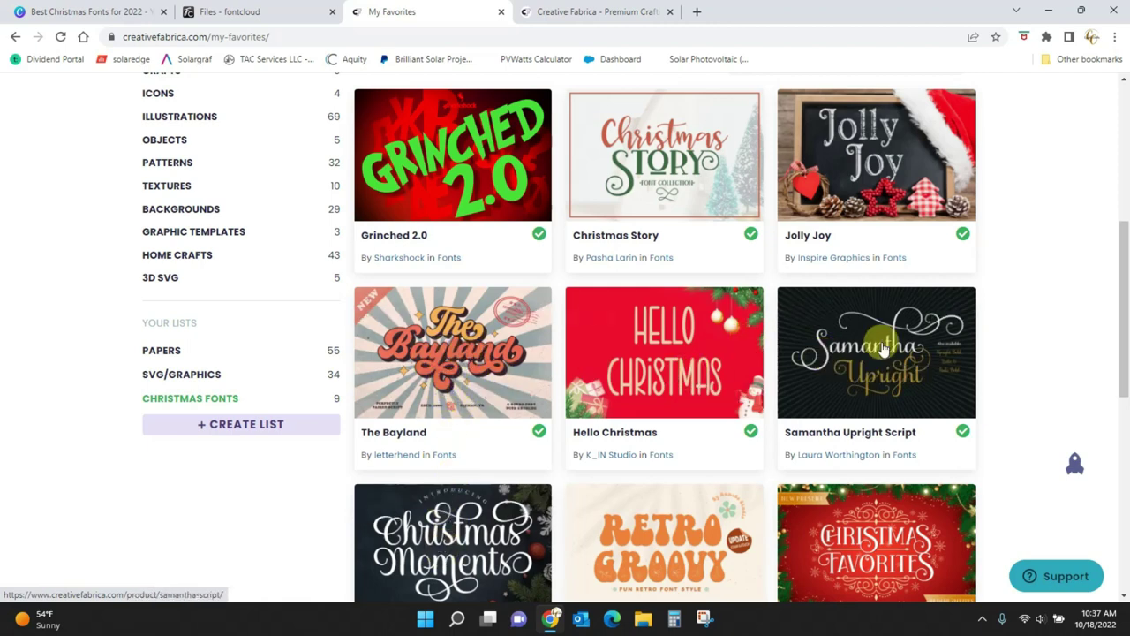
{"action": "left_click_drag", "start_coordinate": [1122, 270], "coordinate": [1124, 323]}
{"action": "scroll", "coordinate": [1124, 324], "scroll_direction": "down", "scroll_amount": 1}
{"action": "mouse_move", "coordinate": [462, 303]}
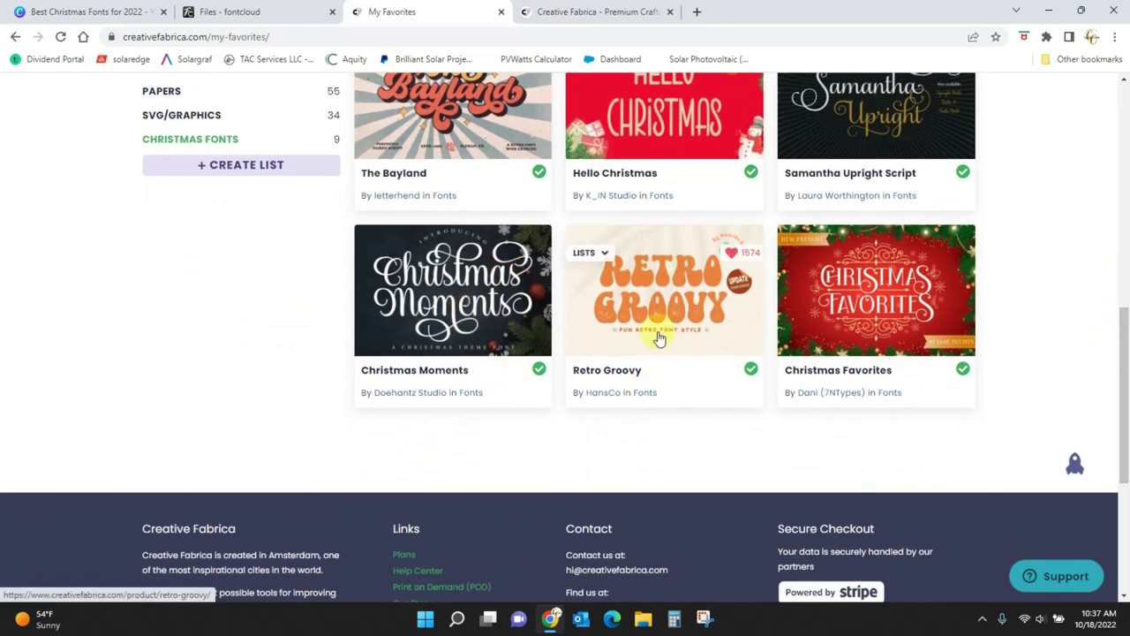
{"action": "mouse_move", "coordinate": [882, 311]}
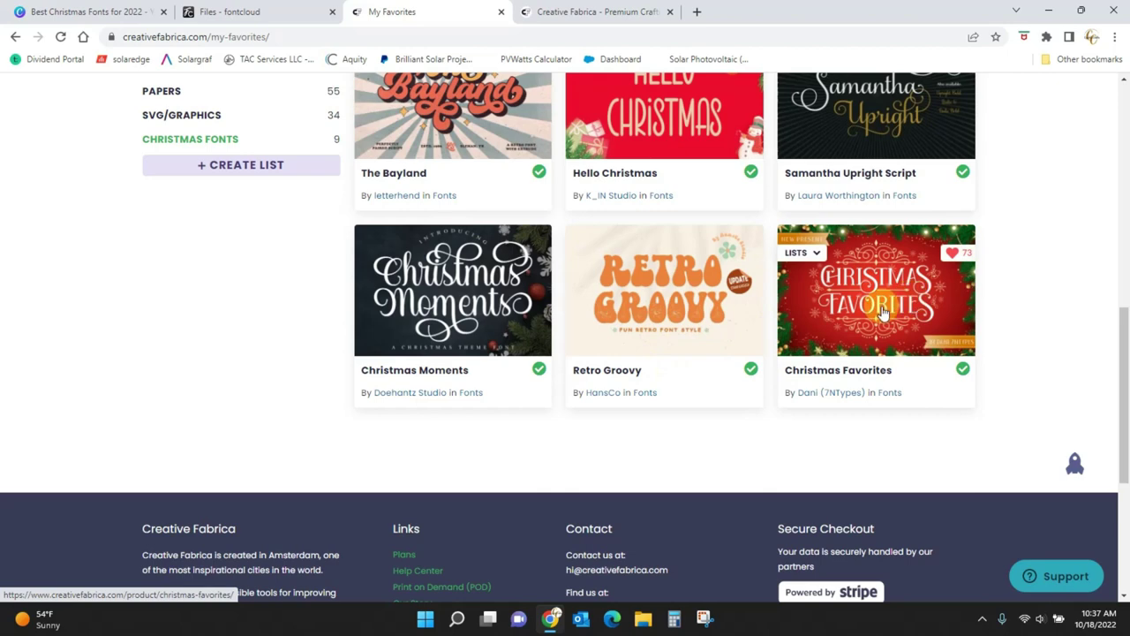